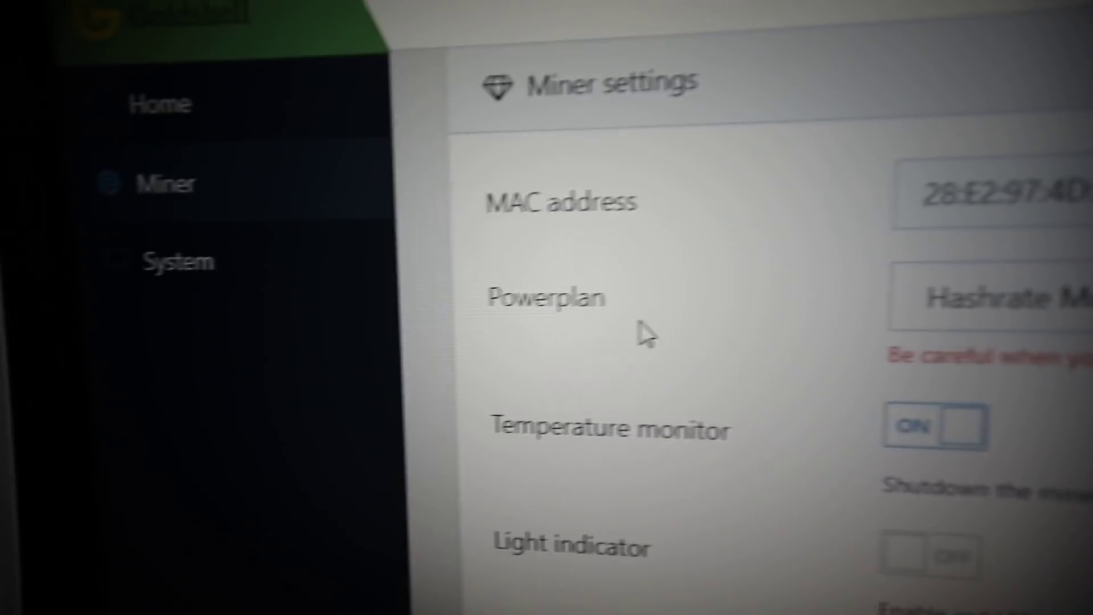
# Keep Hashrate Mode as the miner's power plan and go back to the Home status overview
pyautogui.click(891, 316)
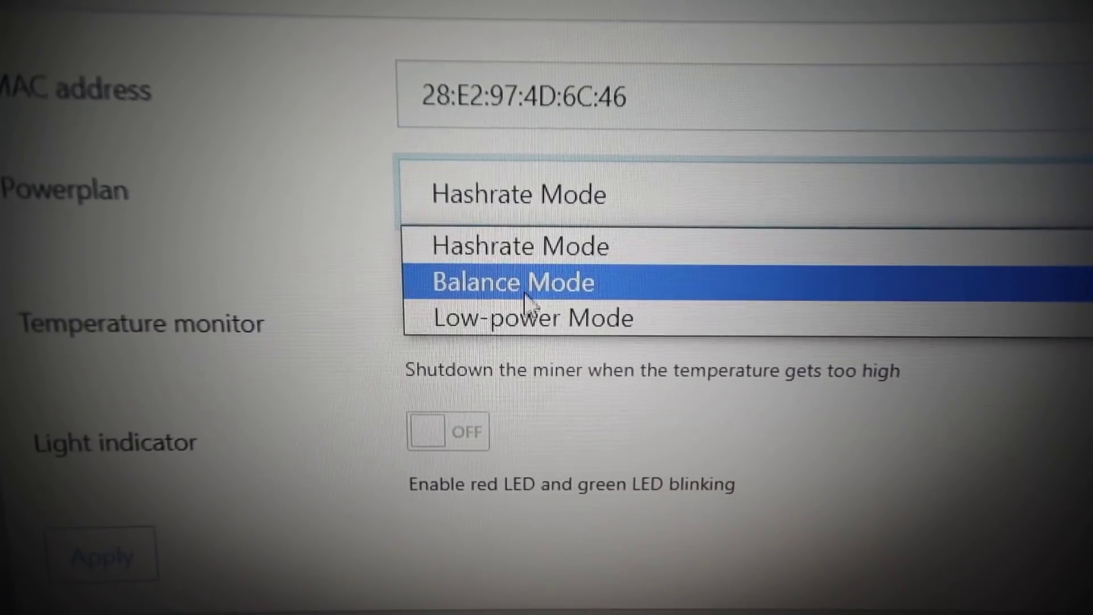
pyautogui.click(580, 250)
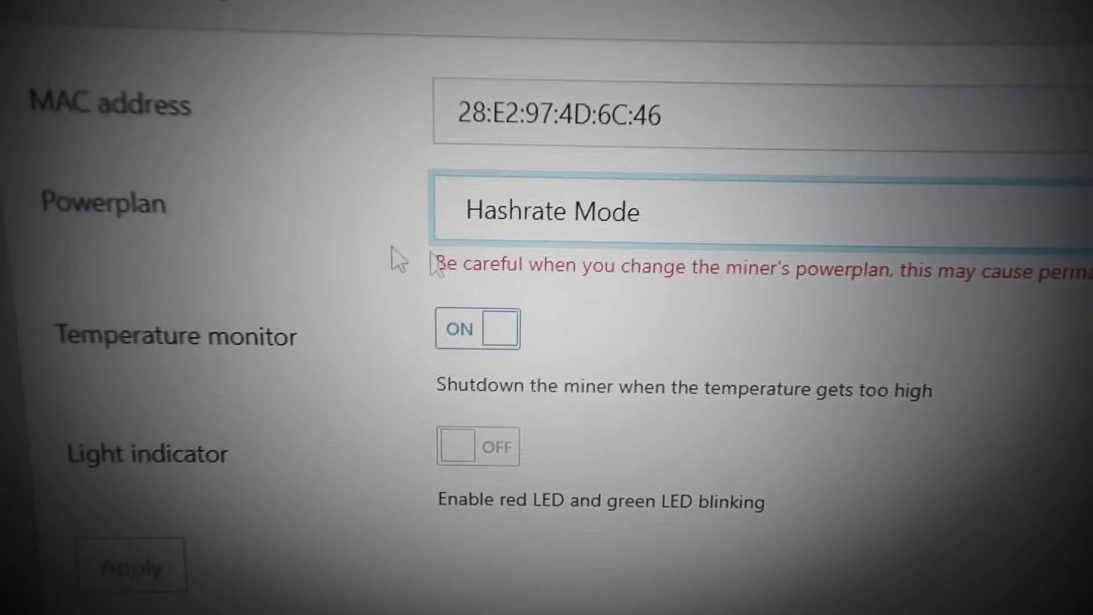
pyautogui.click(259, 215)
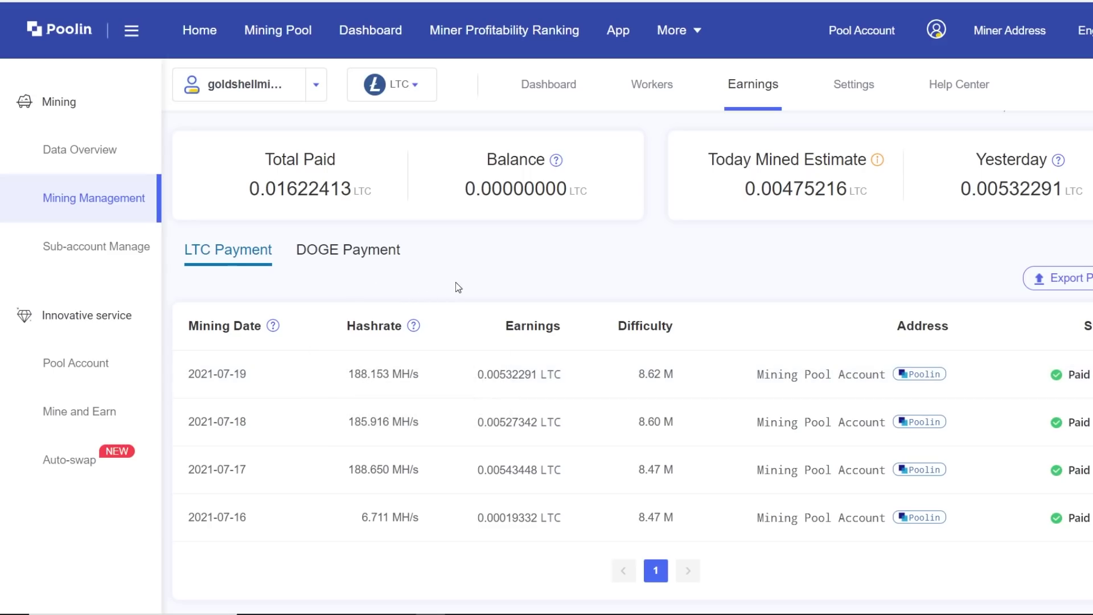
# Compare the DOGE and LTC daily payouts and select the 0.00532291 LTC earned on 2021-07-19
pyautogui.click(346, 256)
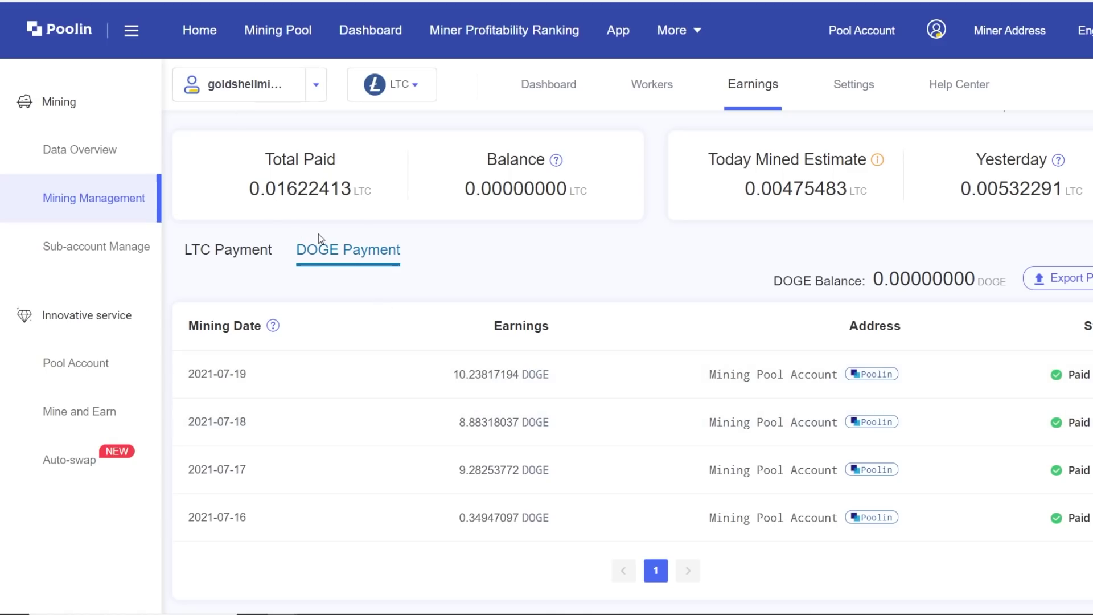
pyautogui.click(236, 251)
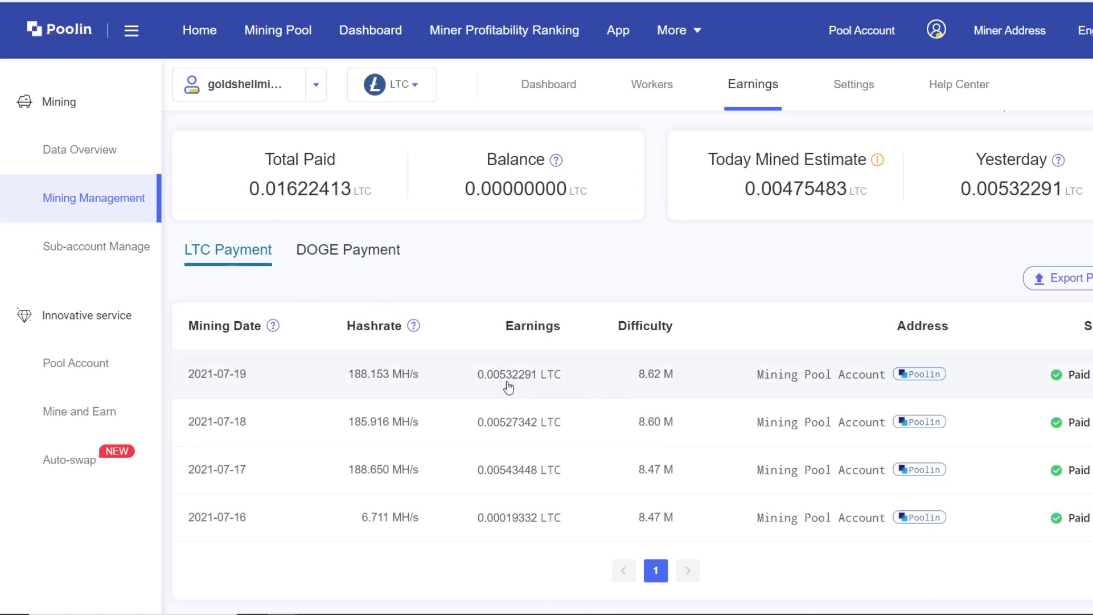
pyautogui.moveTo(538, 374); pyautogui.dragTo(480, 377)
pyautogui.hotkey('ctrl', 'c')
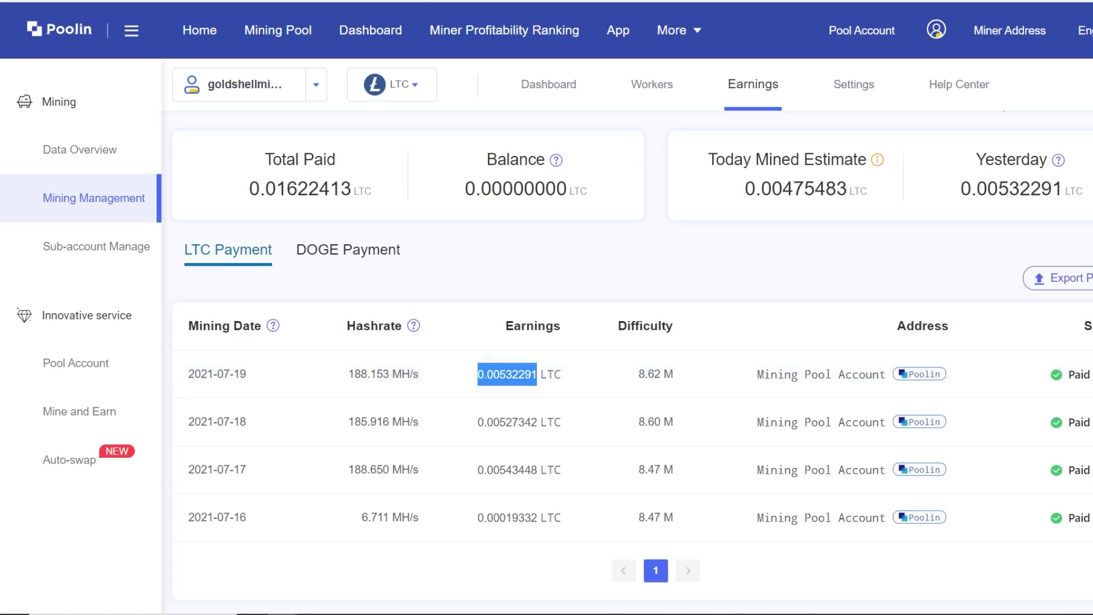
pyautogui.hotkey('ctrl', 'Tab')
# Paste 0.00532291 LTC into CoinGecko's Litecoin converter, showing about $0.57
pyautogui.click(418, 544)
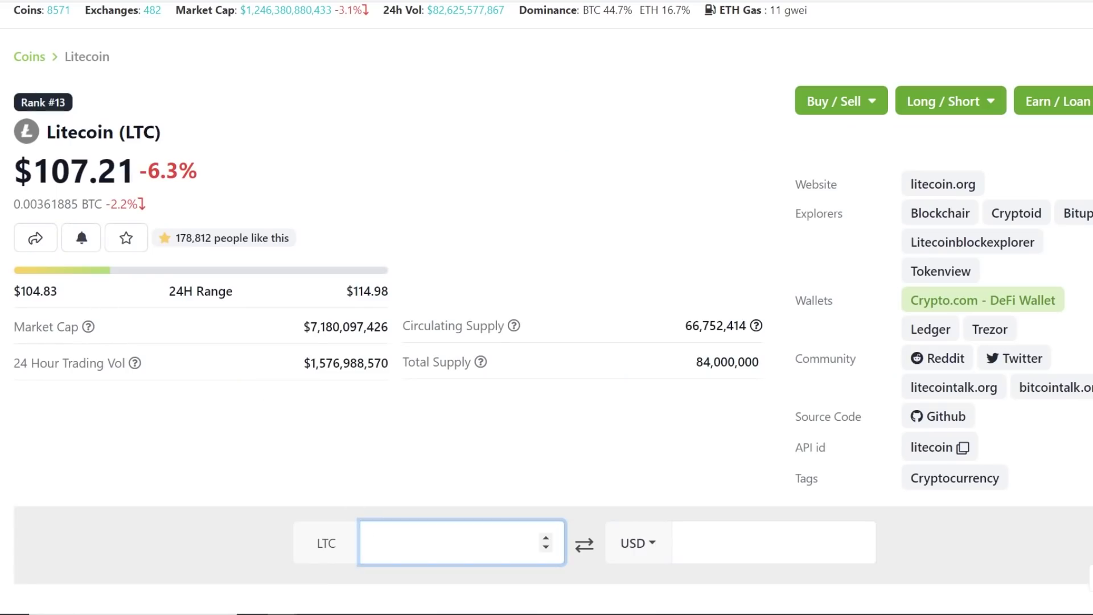
pyautogui.hotkey('ctrl', 'Tab')
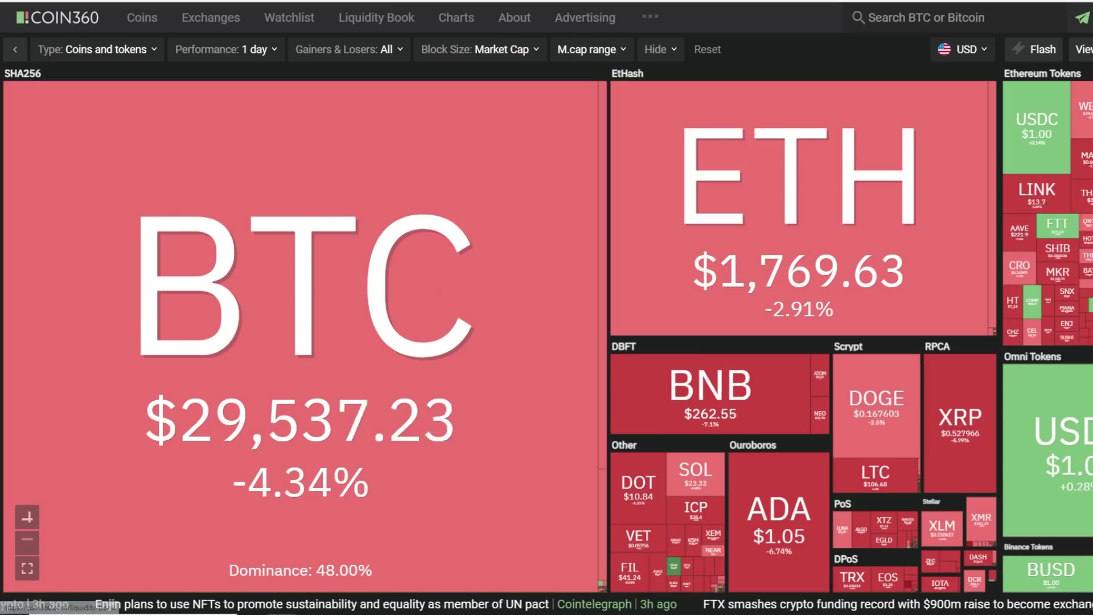
pyautogui.hotkey('ctrl', 'Tab')
pyautogui.hotkey('ctrl', 'v')
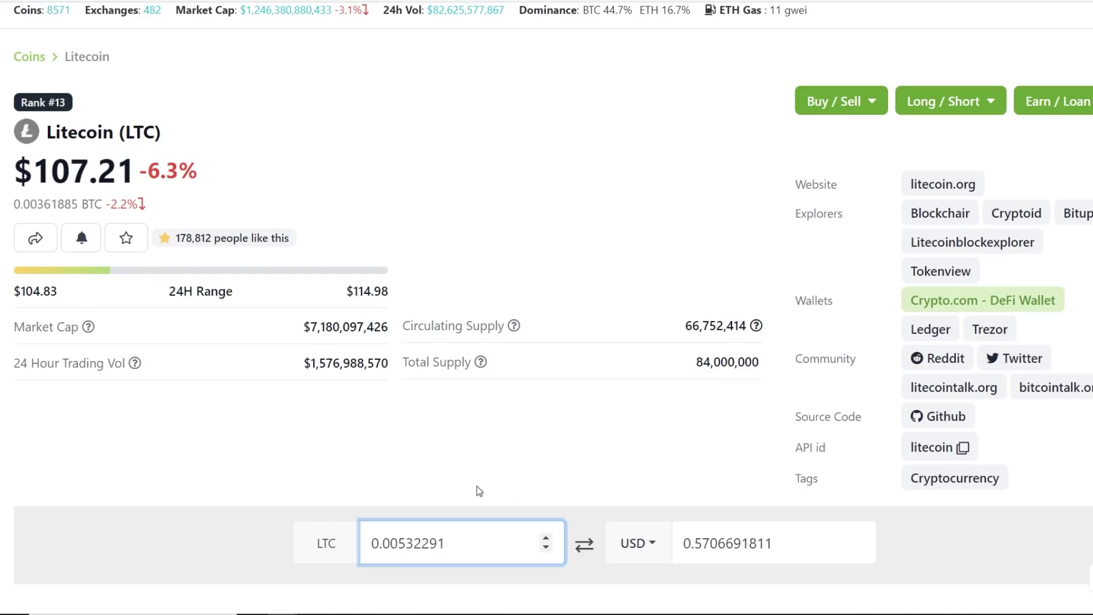
pyautogui.click(512, 468)
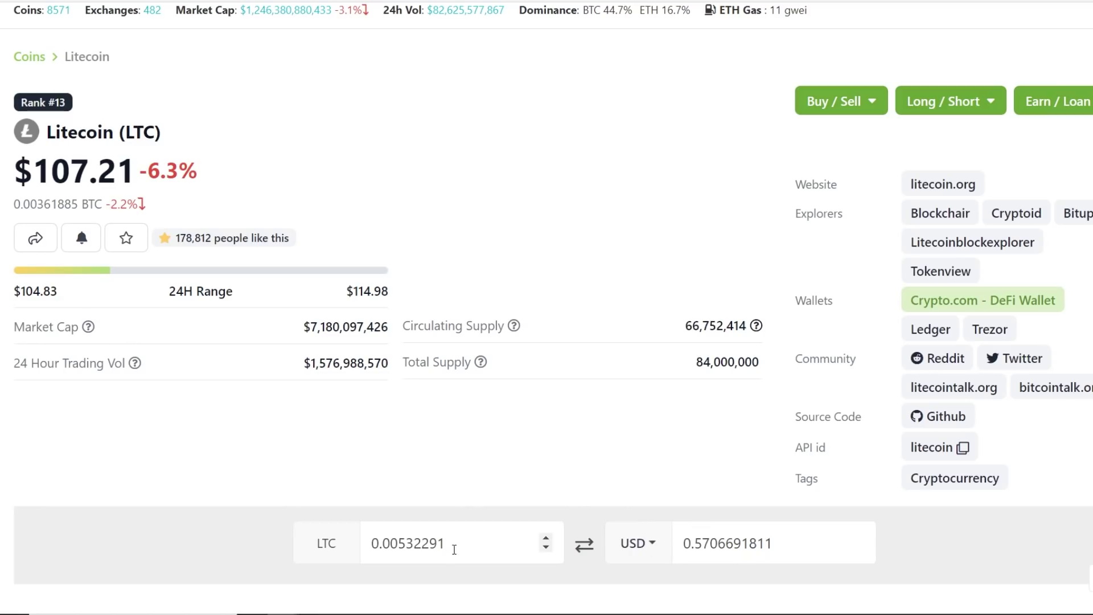
# Check the converted LTC amount, then return to Poolin's DOGE payouts
pyautogui.moveTo(451, 545); pyautogui.dragTo(346, 540)
pyautogui.click(515, 517)
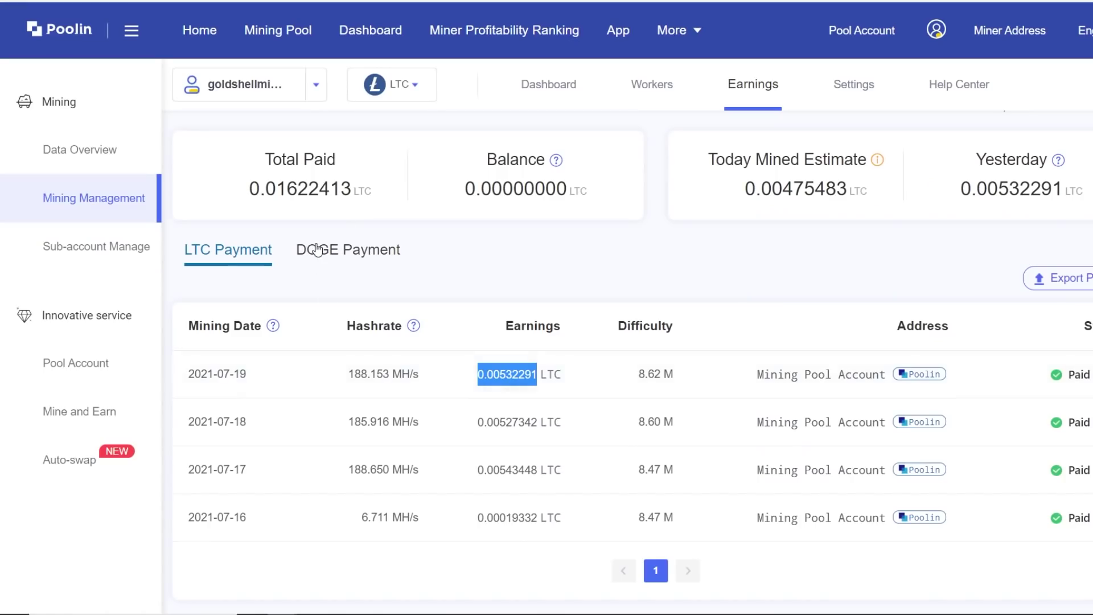
pyautogui.click(312, 249)
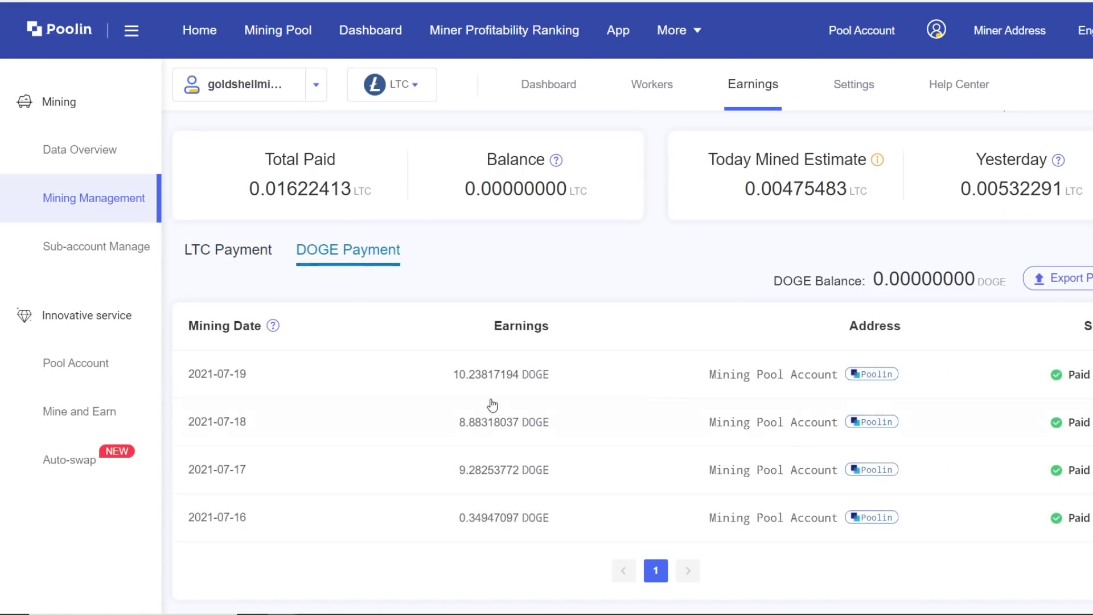
# Copy the 9.28253772 DOGE earned on 2021-07-17 into CoinGecko's Dogecoin converter
pyautogui.moveTo(451, 375); pyautogui.dragTo(505, 376)
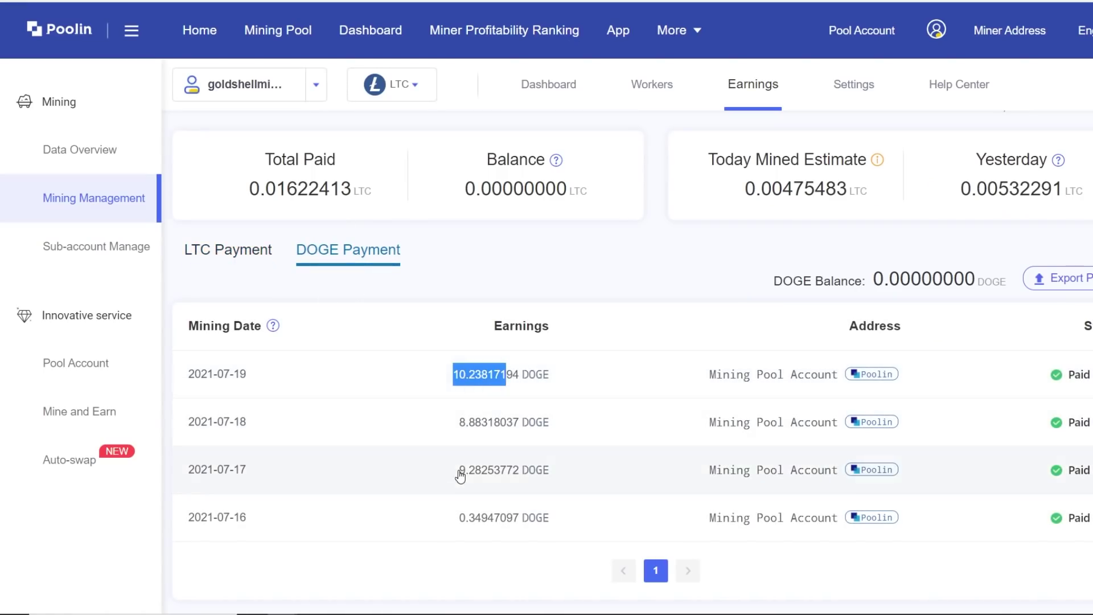
pyautogui.moveTo(461, 476); pyautogui.dragTo(519, 481)
pyautogui.hotkey('ctrl', 'c')
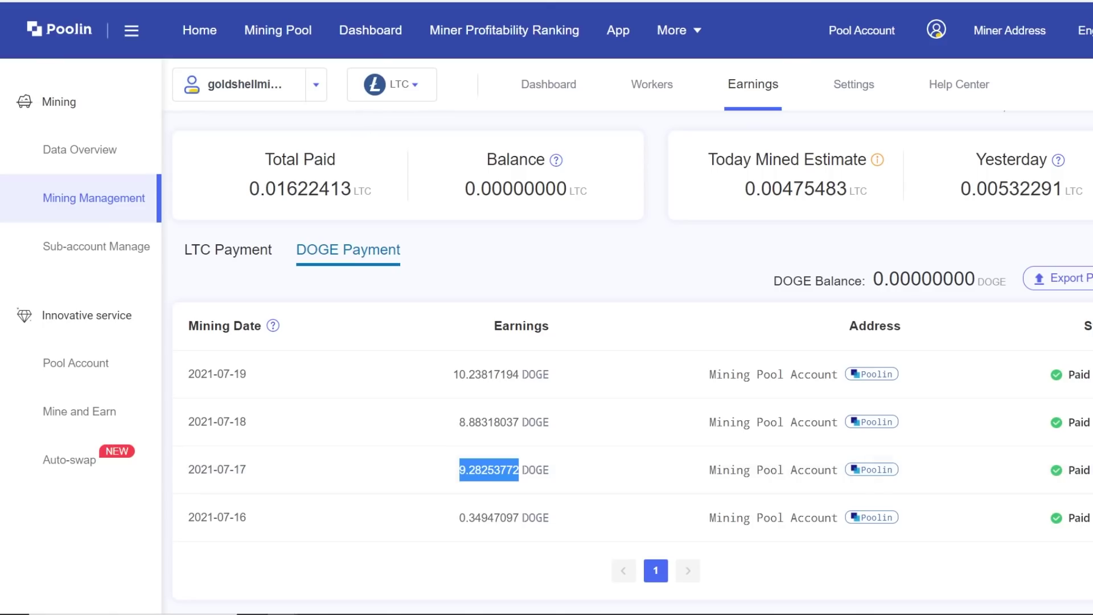
pyautogui.hotkey('ctrl', 'Tab')
pyautogui.click(502, 491)
pyautogui.hotkey('ctrl', 'v')
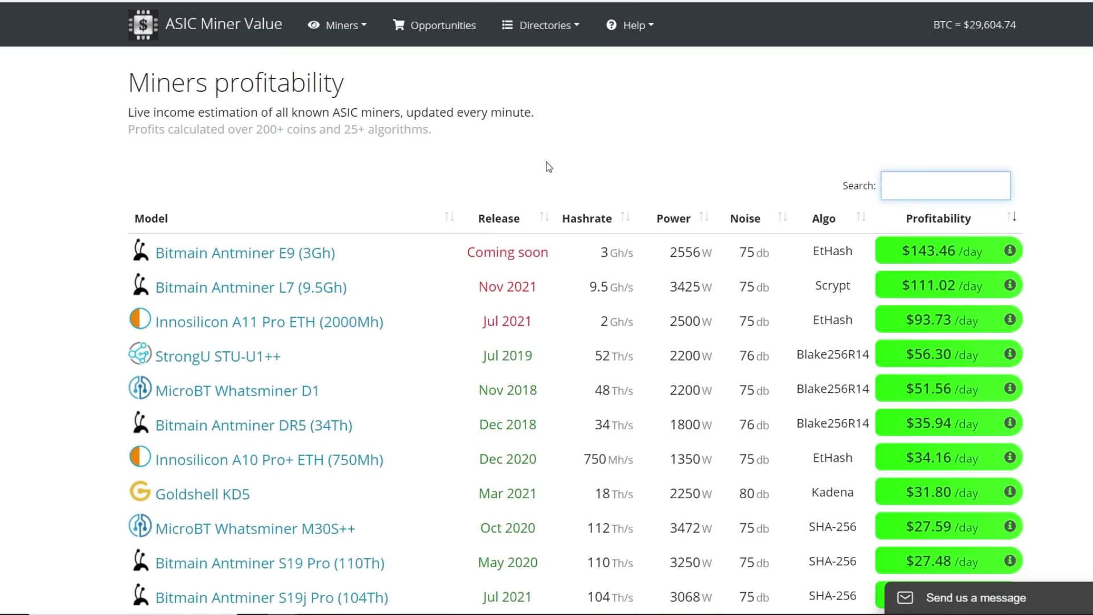
# Filter the miner profitability table by 'doge' and highlight the Mini-DOGE's 233 W power figure
pyautogui.click(913, 184)
pyautogui.write('doge')
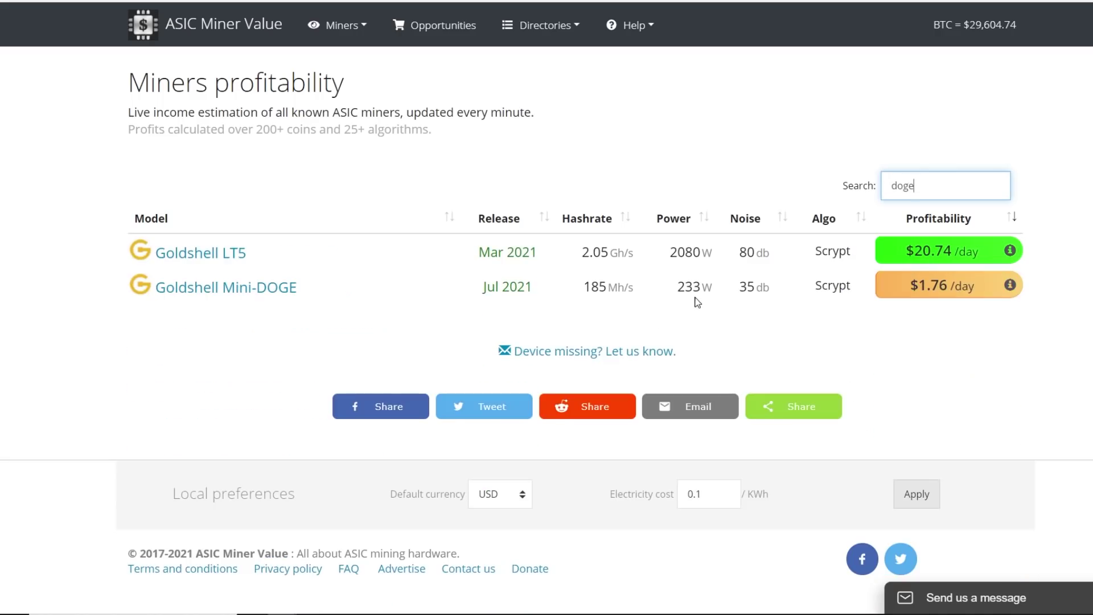
pyautogui.moveTo(713, 299); pyautogui.dragTo(682, 290)
pyautogui.click(744, 320)
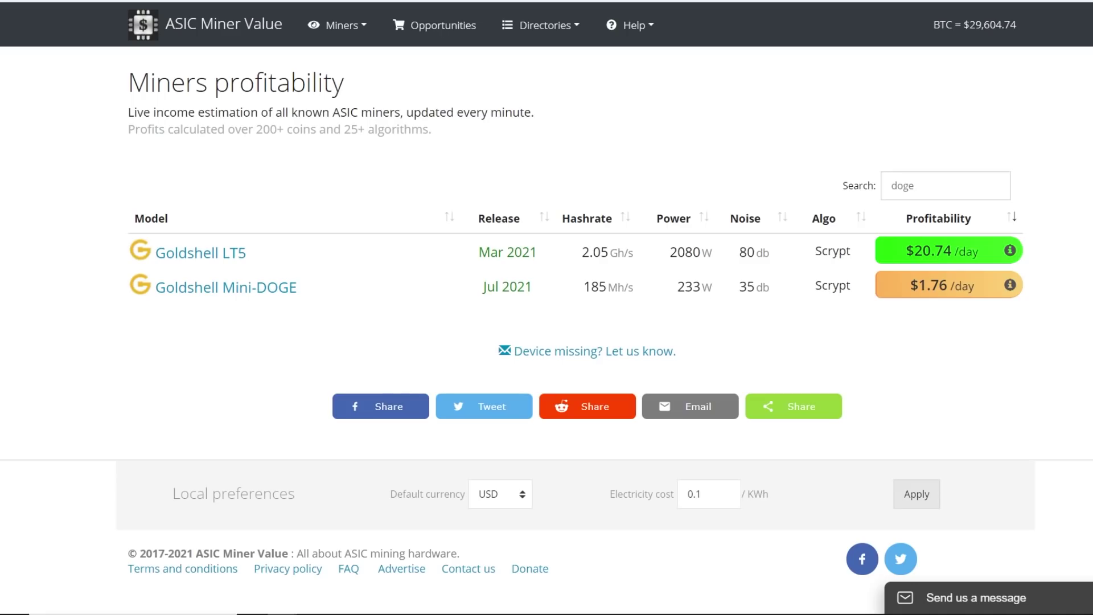
# Return to Poolin's DOGE payouts and highlight the 2021-07-17 row of 9.28253772 DOGE
pyautogui.click(205, 1)
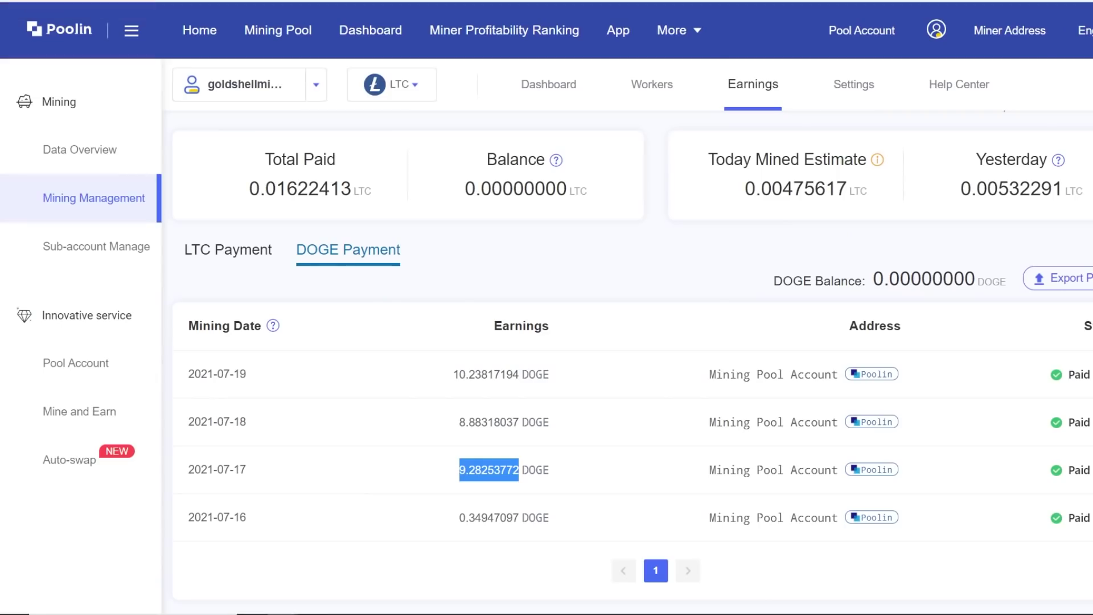
pyautogui.click(466, 281)
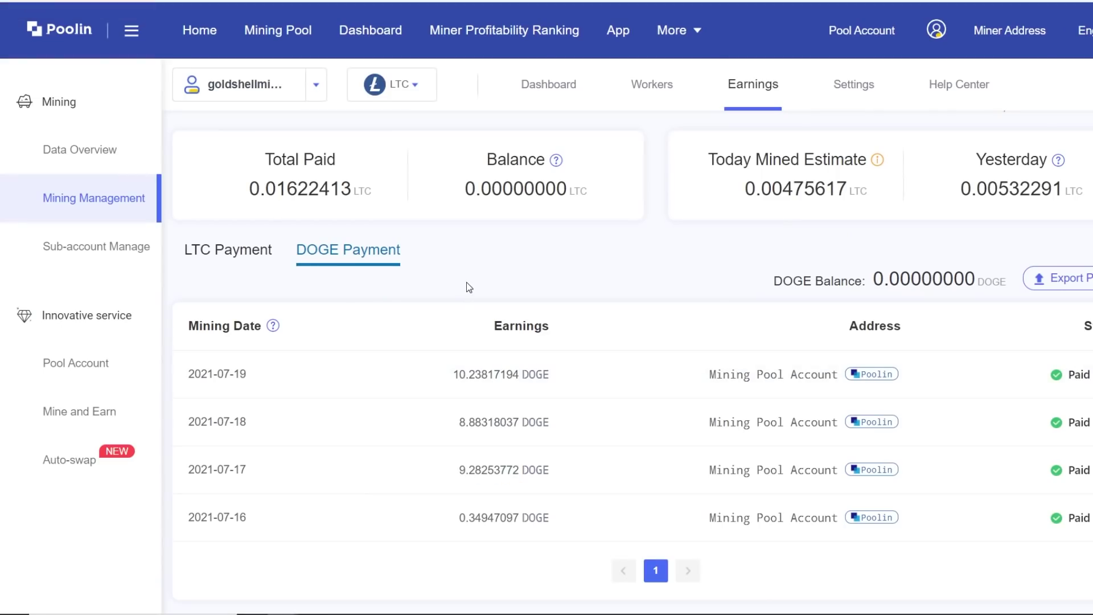
pyautogui.tripleClick(556, 472)
pyautogui.click(567, 304)
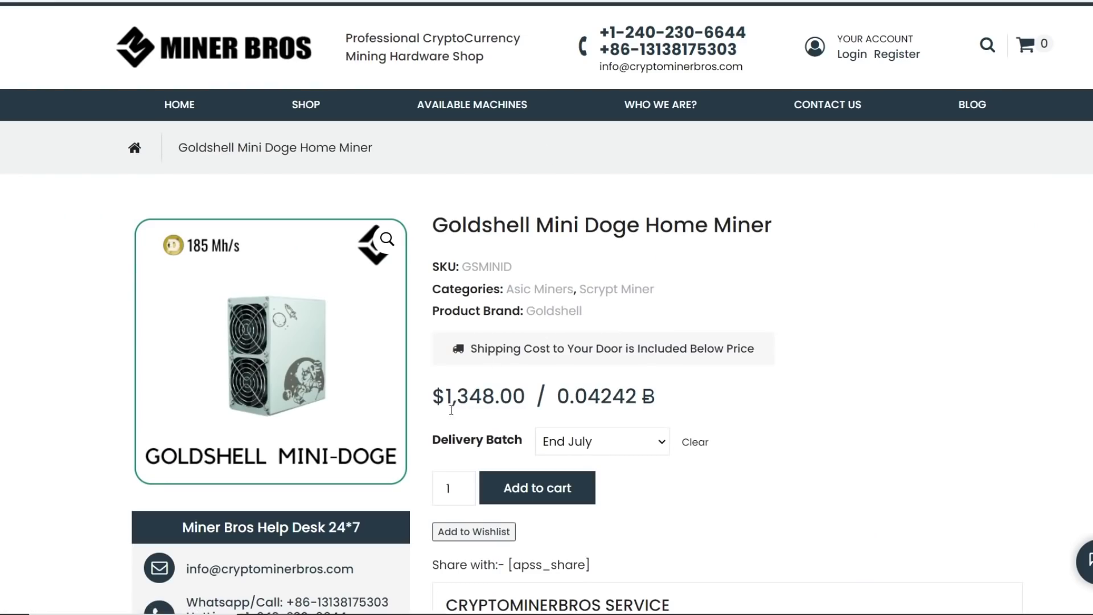
# Highlight the Goldshell Mini Doge Home Miner's $1,348.00 price on Miner Bros
pyautogui.moveTo(471, 398); pyautogui.dragTo(533, 397)
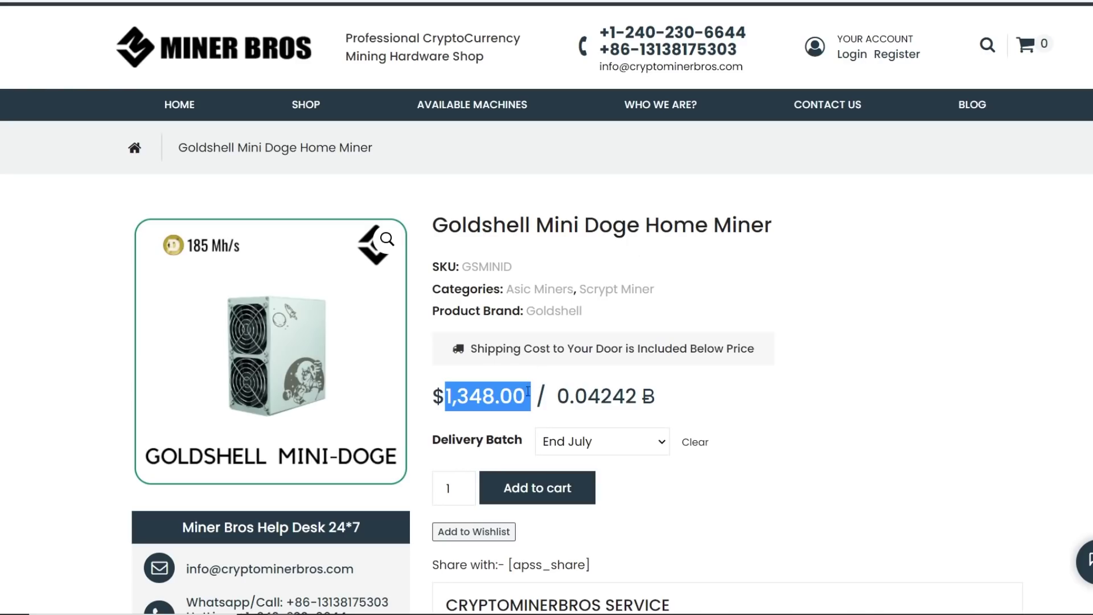
pyautogui.click(690, 393)
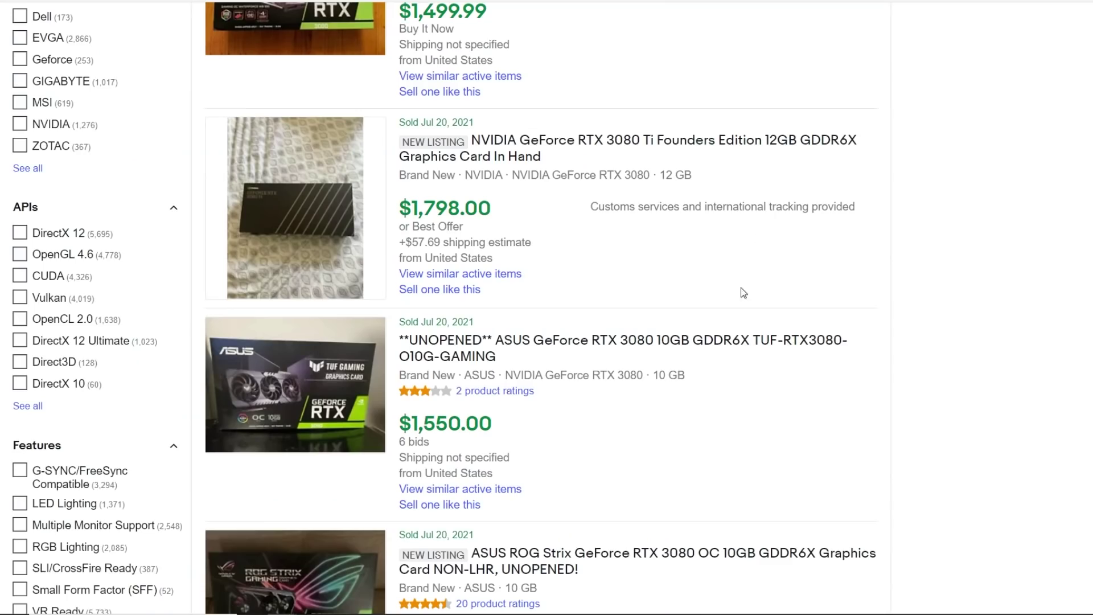
# Scroll through eBay's sold RTX 3080 listings, comparing prices from about $1,399 to $1,798
pyautogui.scroll(-8, 602, 320)
pyautogui.scroll(2, 588, 315)
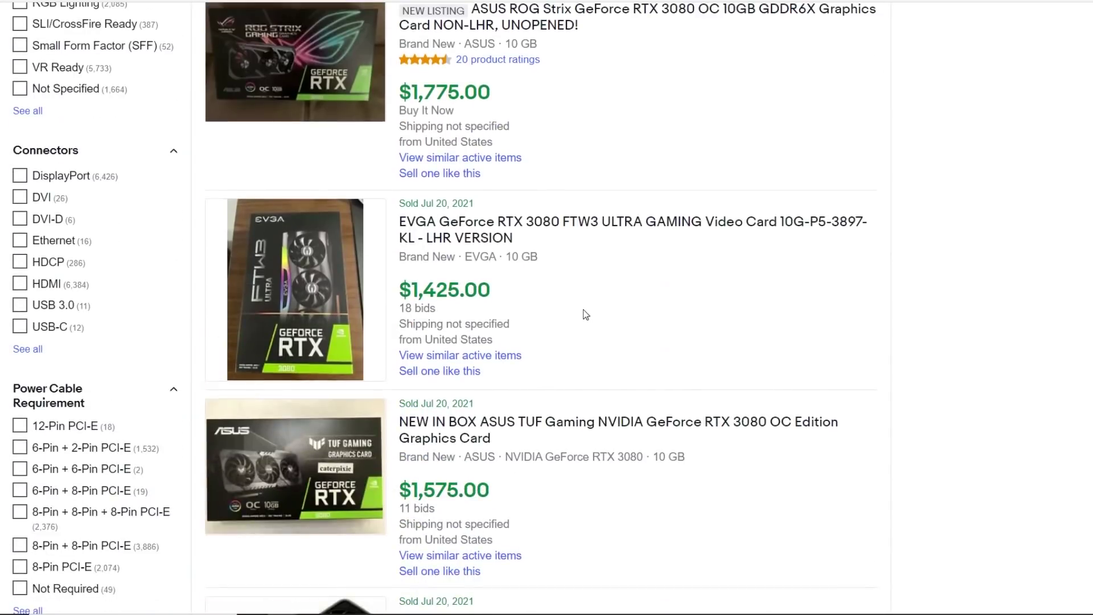
pyautogui.scroll(6, 583, 309)
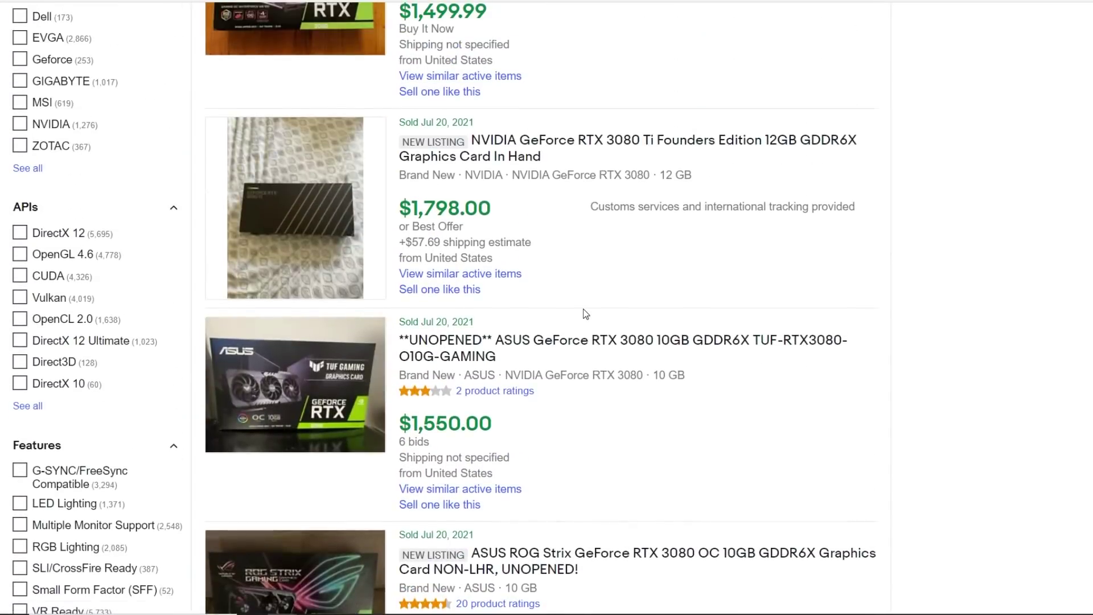
pyautogui.scroll(2, 583, 312)
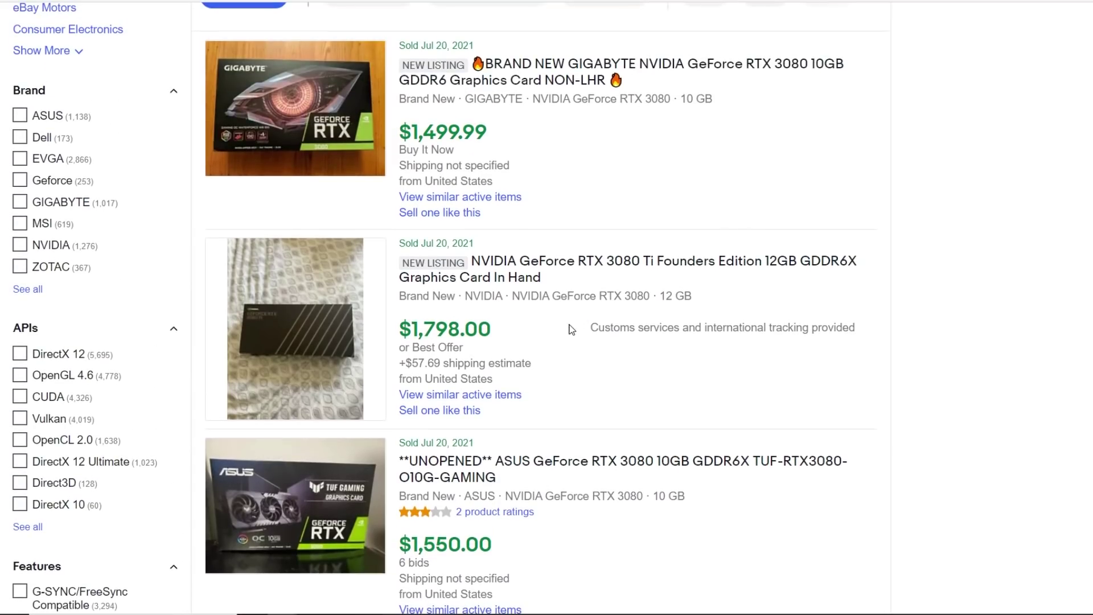
pyautogui.scroll(3, 571, 326)
pyautogui.scroll(1, 568, 327)
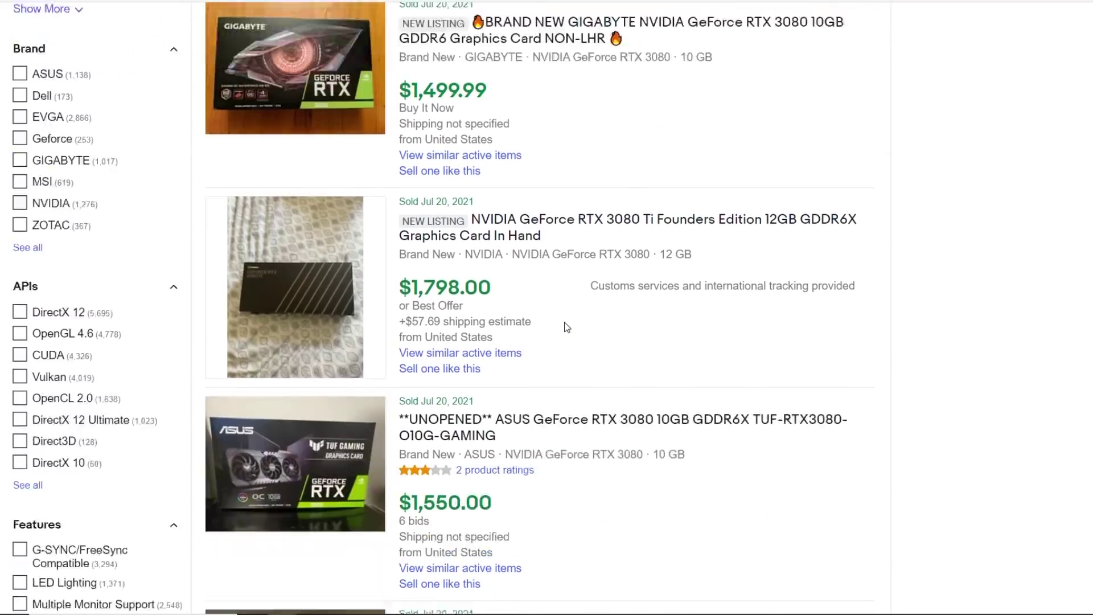
pyautogui.scroll(-5, 567, 327)
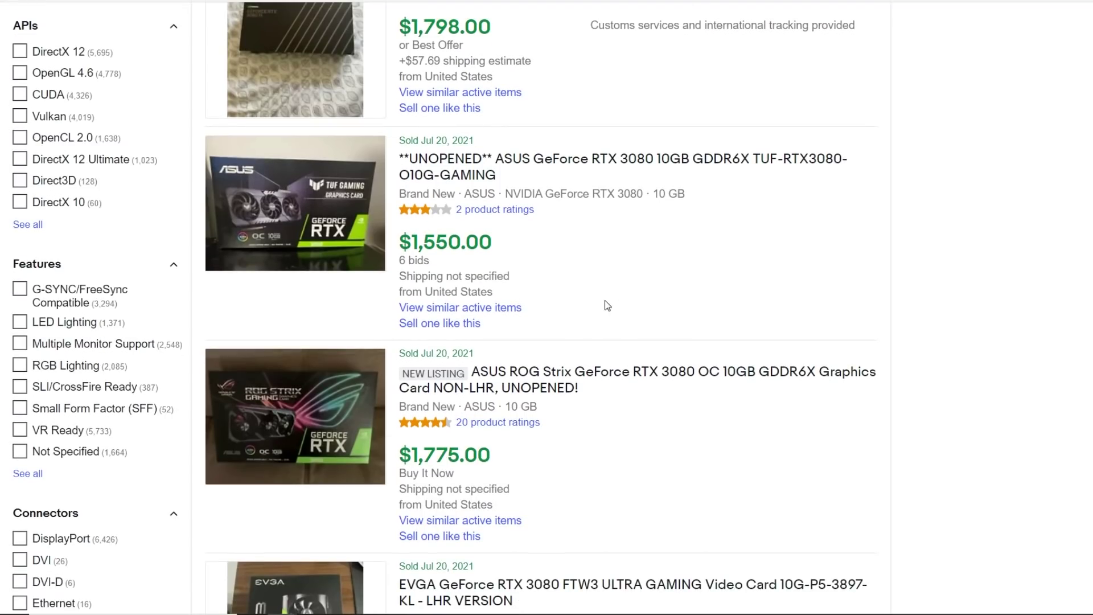
pyautogui.scroll(-8, 592, 294)
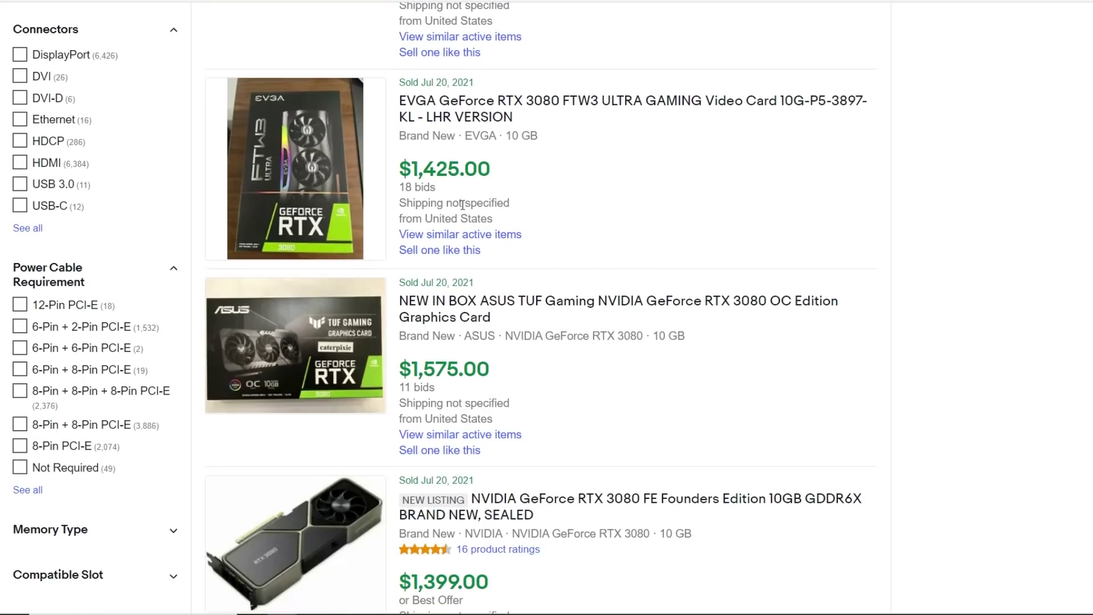
pyautogui.moveTo(512, 204); pyautogui.dragTo(411, 169)
pyautogui.click(566, 183)
pyautogui.scroll(-3, 496, 213)
pyautogui.scroll(-4, 442, 191)
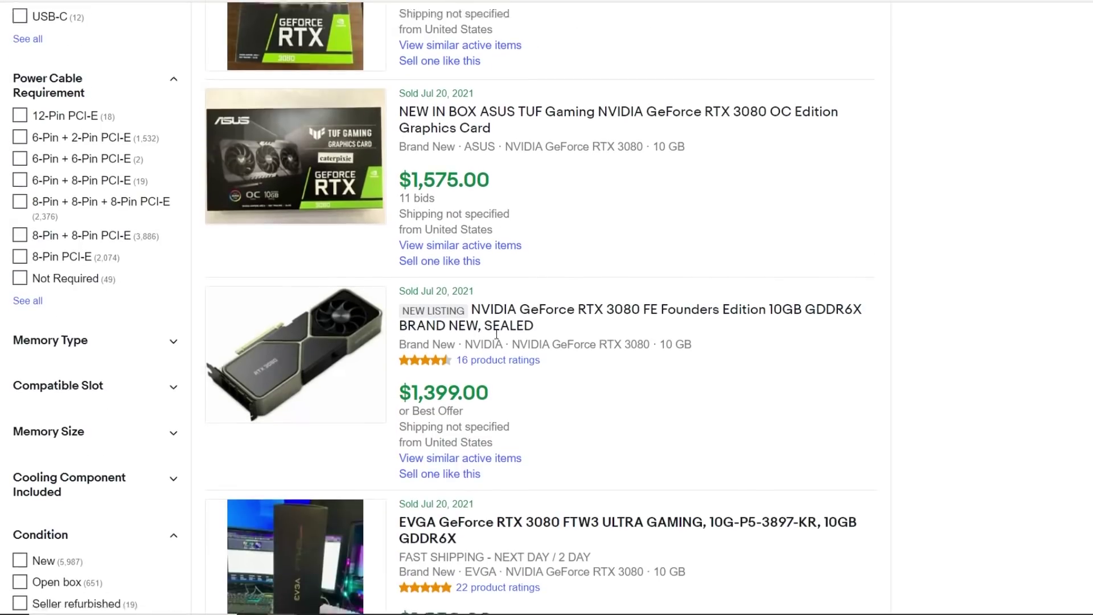
pyautogui.scroll(-13, 493, 433)
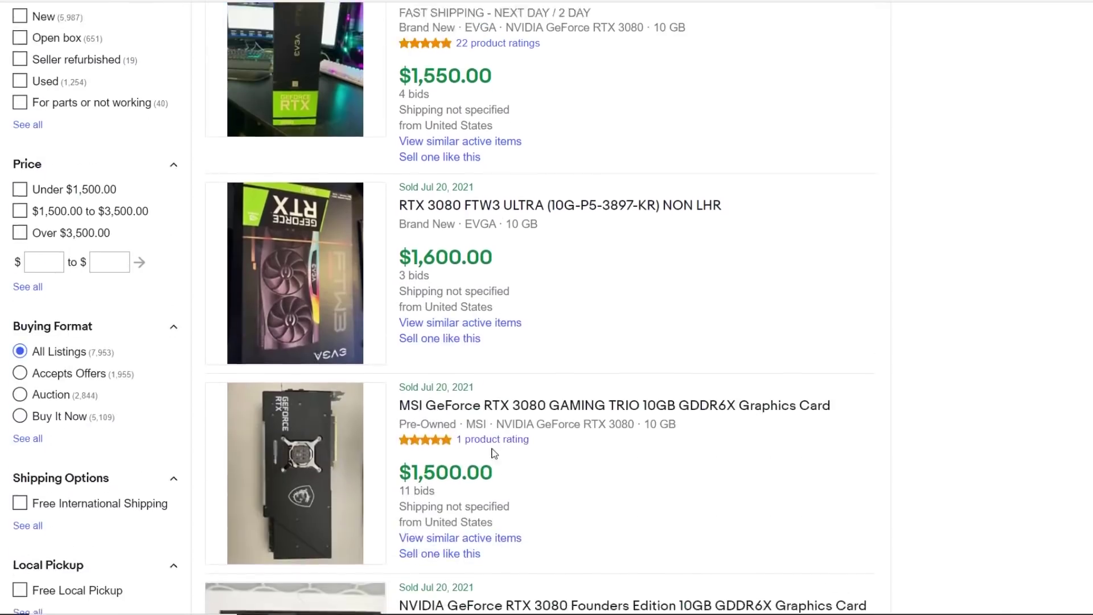
pyautogui.scroll(-3, 493, 433)
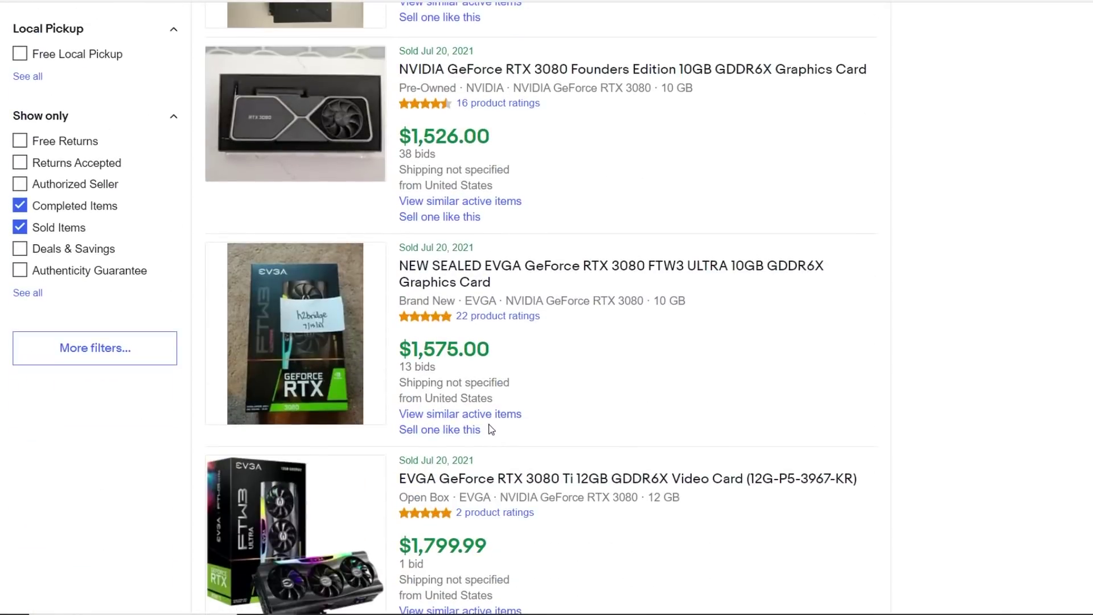
pyautogui.scroll(15, 491, 430)
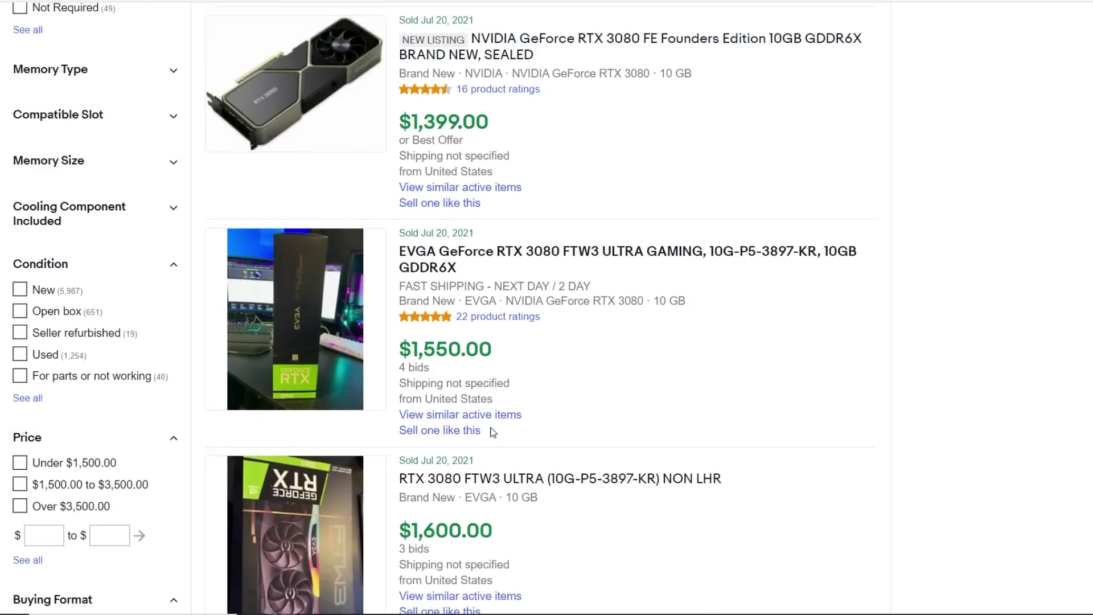
pyautogui.scroll(4, 542, 318)
pyautogui.scroll(3, 538, 311)
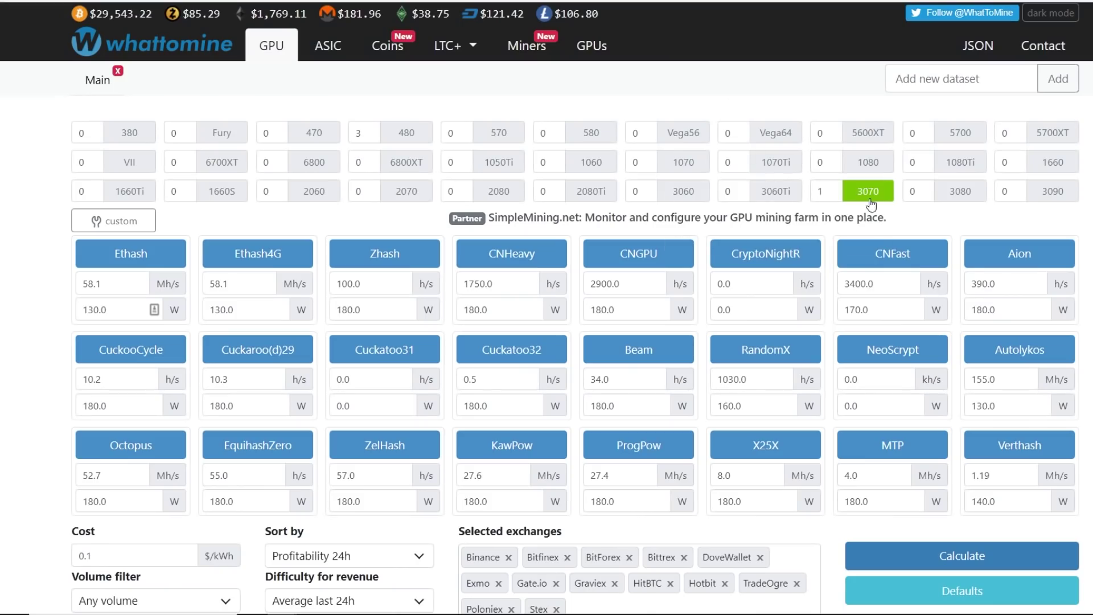
# Add one RTX 3080 in WhatToMine's GPU calculator and calculate, with Ethereum ranked most profitable
pyautogui.click(970, 196)
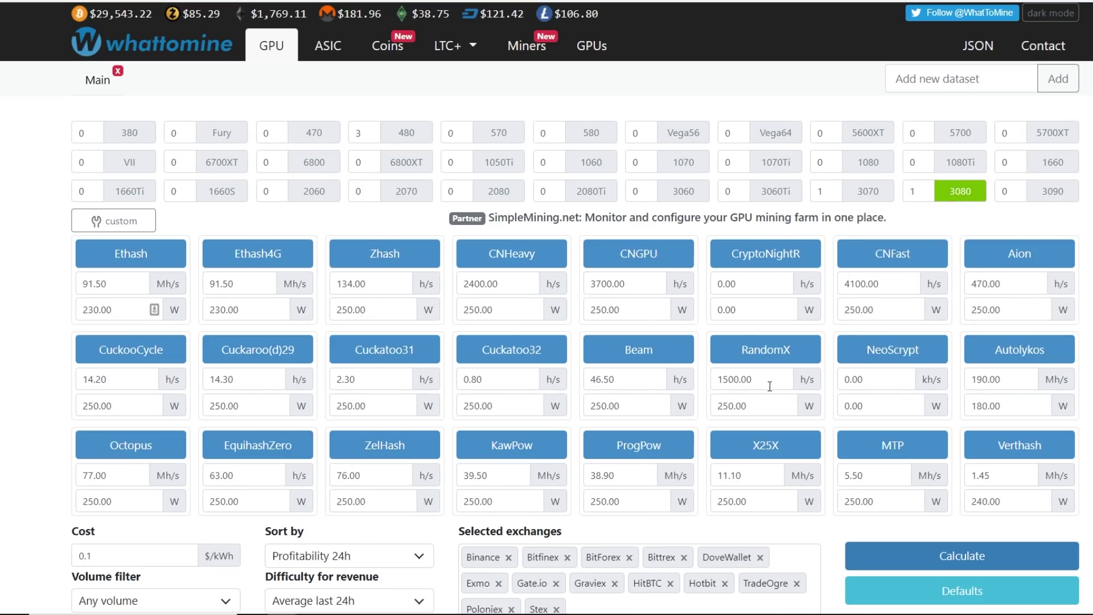
pyautogui.scroll(-3, 770, 387)
pyautogui.click(933, 380)
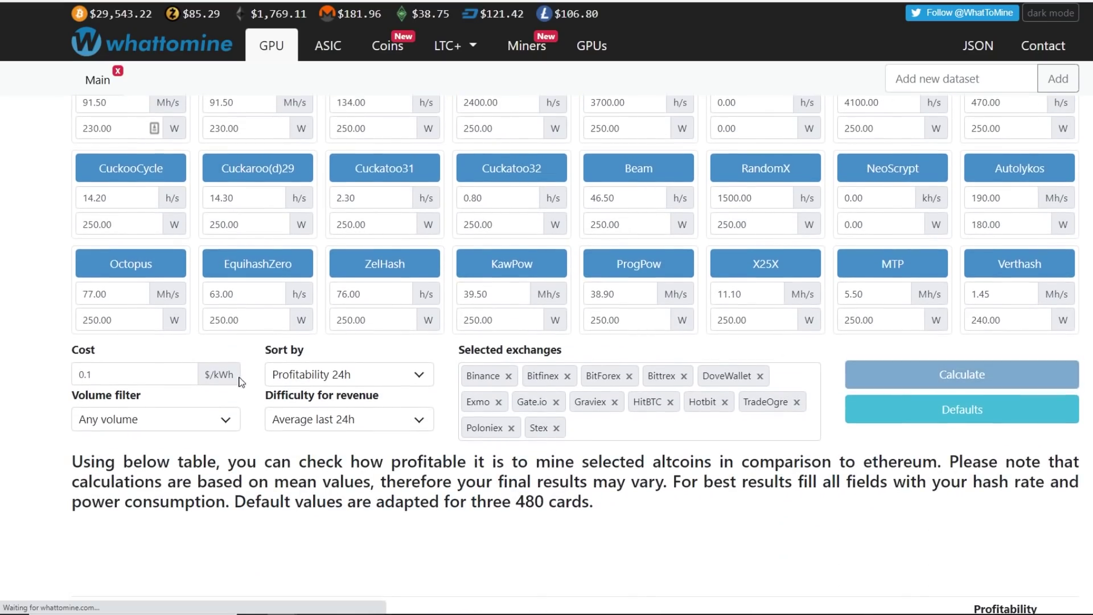
pyautogui.scroll(-10, 237, 353)
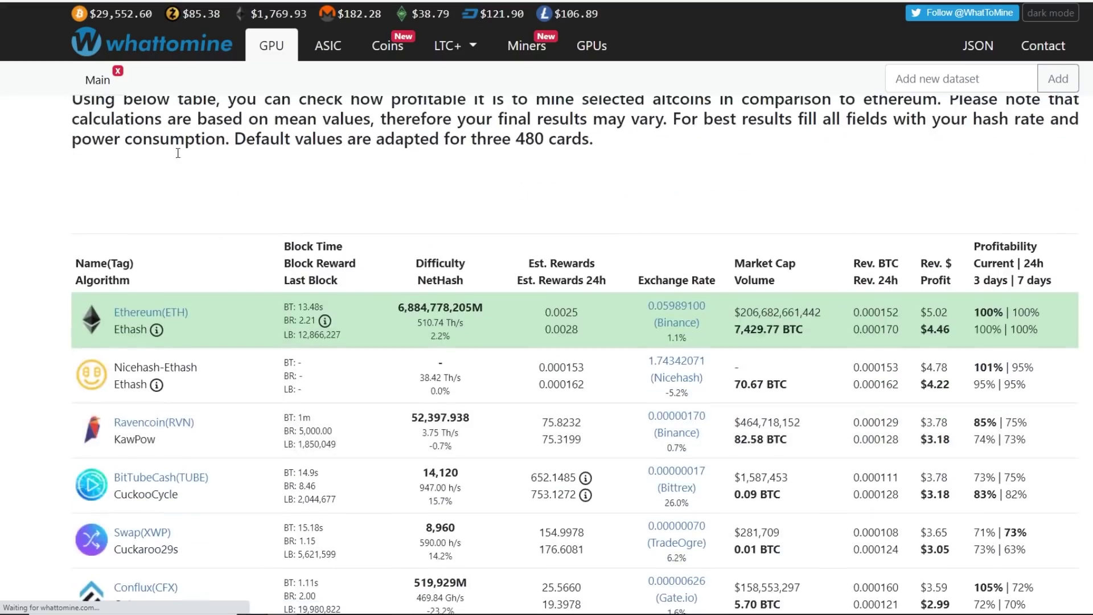
pyautogui.scroll(-5, 842, 114)
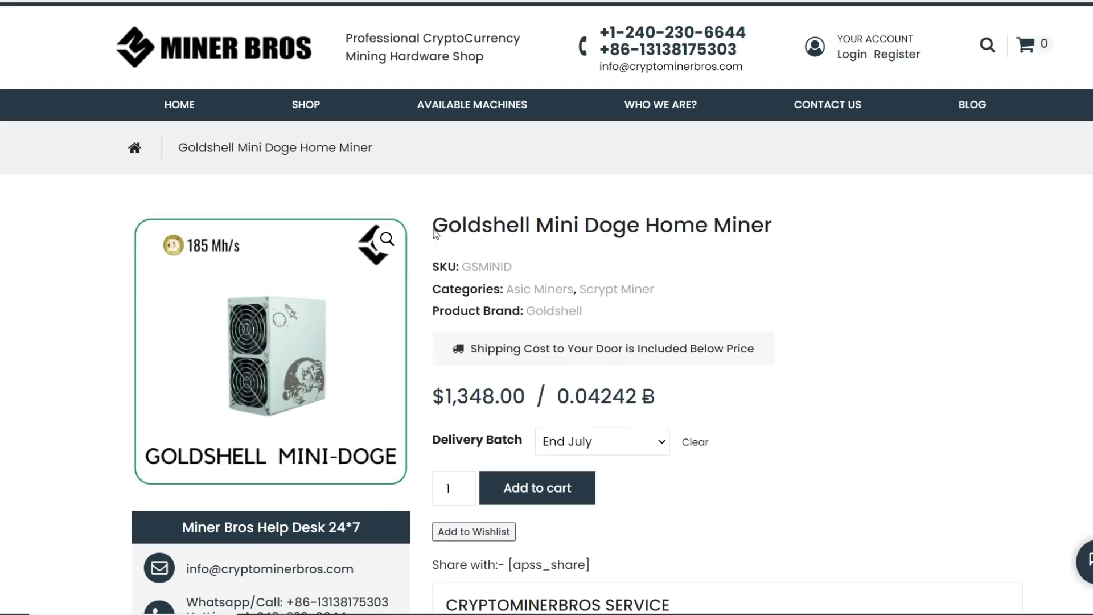
# Highlight the Goldshell Mini Doge Home Miner product title on the $1,348 Miner Bros page
pyautogui.moveTo(434, 232); pyautogui.dragTo(761, 232)
pyautogui.click(761, 232)
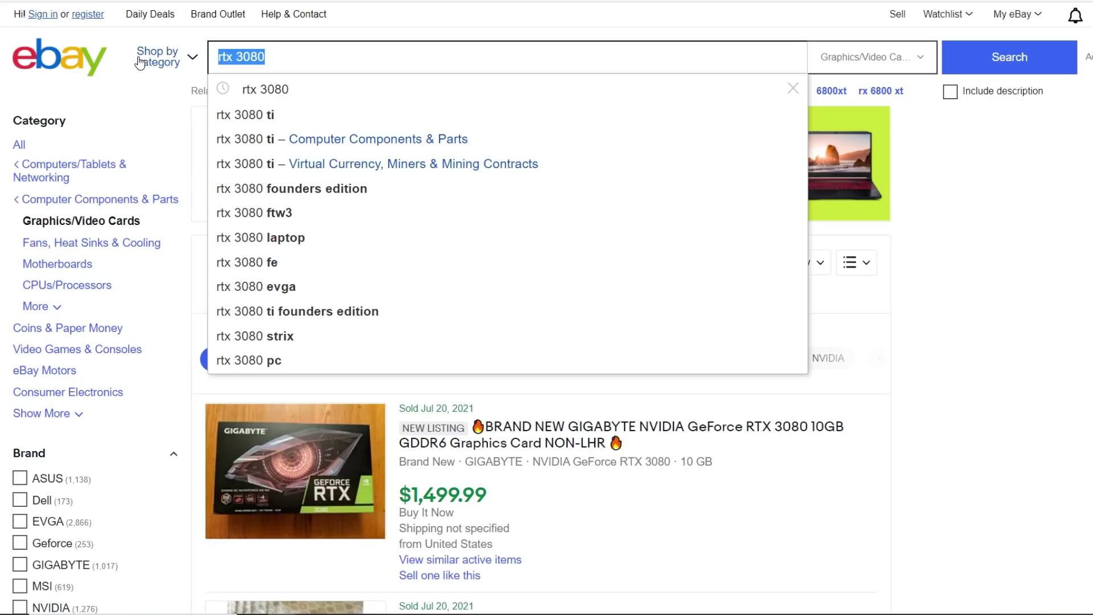
# Search eBay sold listings for 'l3+' and browse L3+ prices around $800–$1,200
pyautogui.write('l3+')
pyautogui.press('Return')
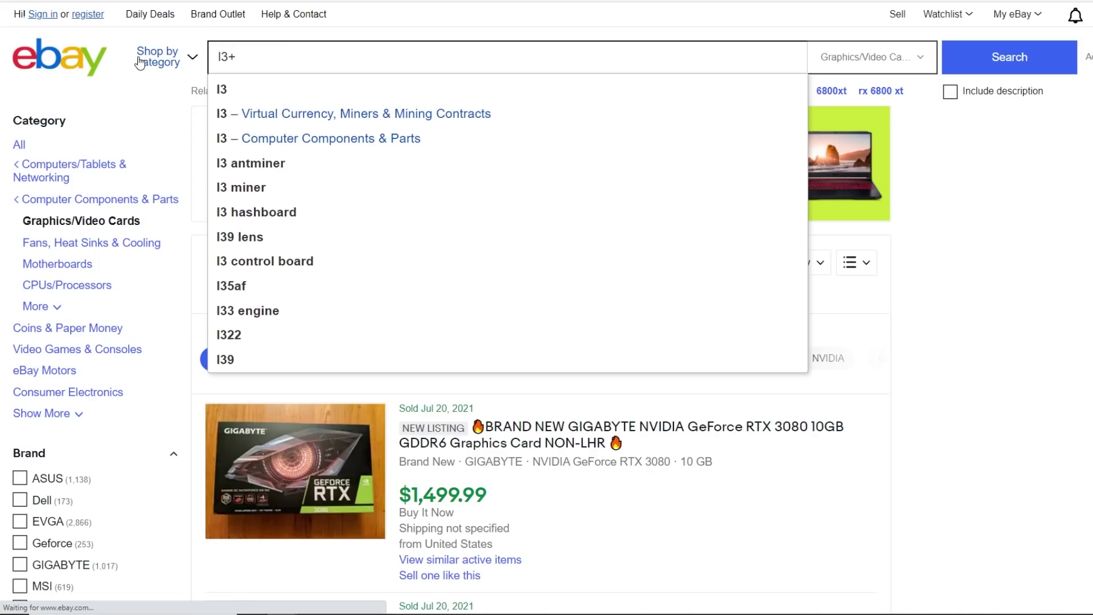
pyautogui.scroll(-3, 650, 405)
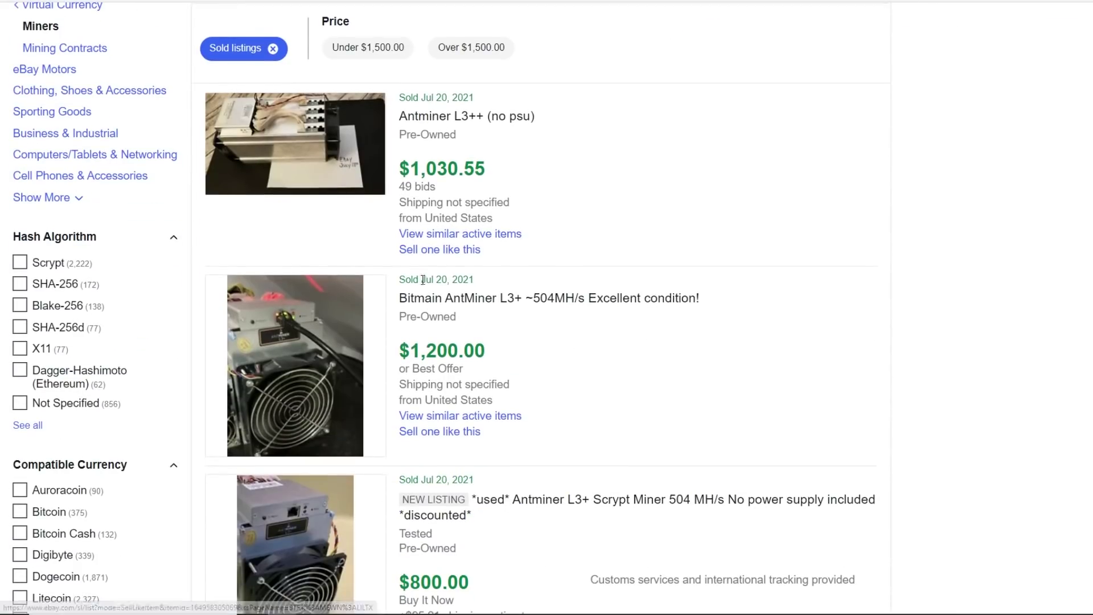
pyautogui.scroll(-1, 421, 305)
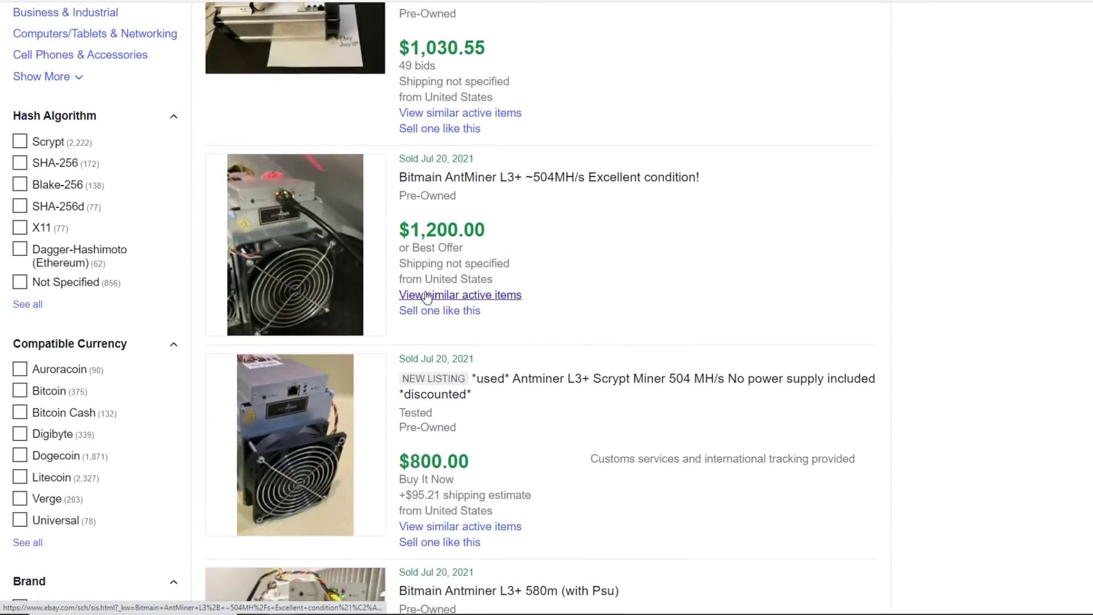
pyautogui.scroll(-3, 428, 291)
pyautogui.scroll(-7, 427, 290)
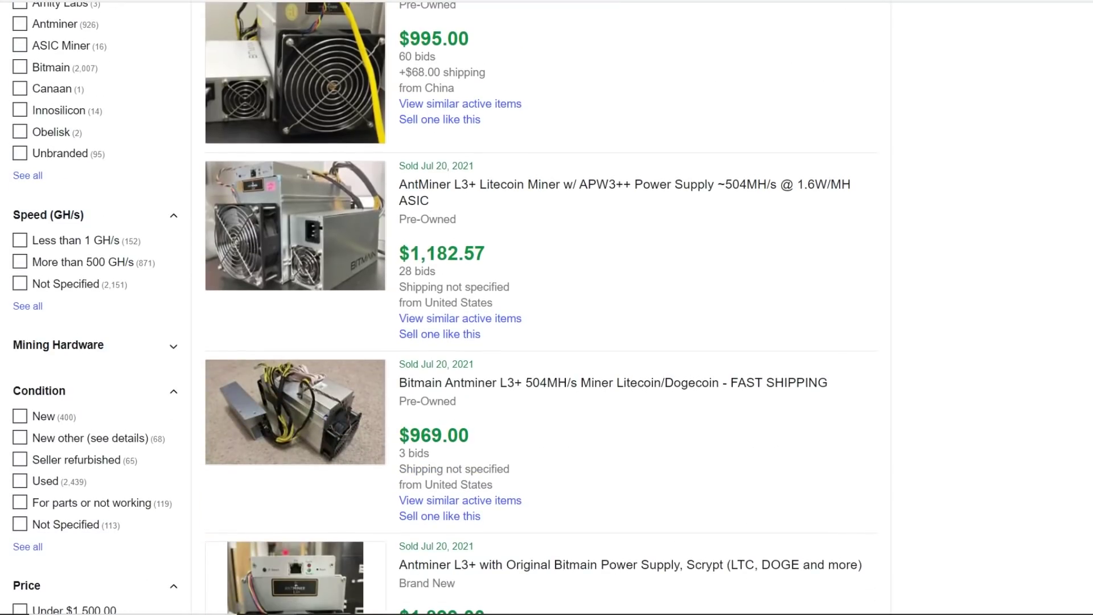
pyautogui.hotkey('alt', 'Tab')
# Compare the Goldshell Mini Doge row's 78.72% hash/watt against the Bitmain L3+ row's 75.00%
pyautogui.click(451, 244)
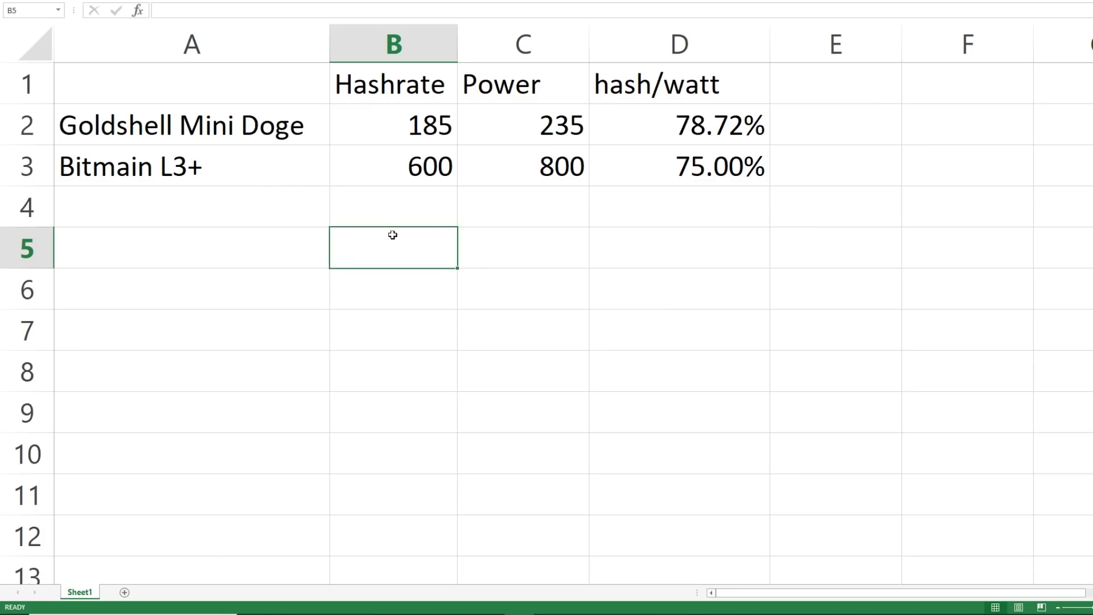
pyautogui.click(309, 206)
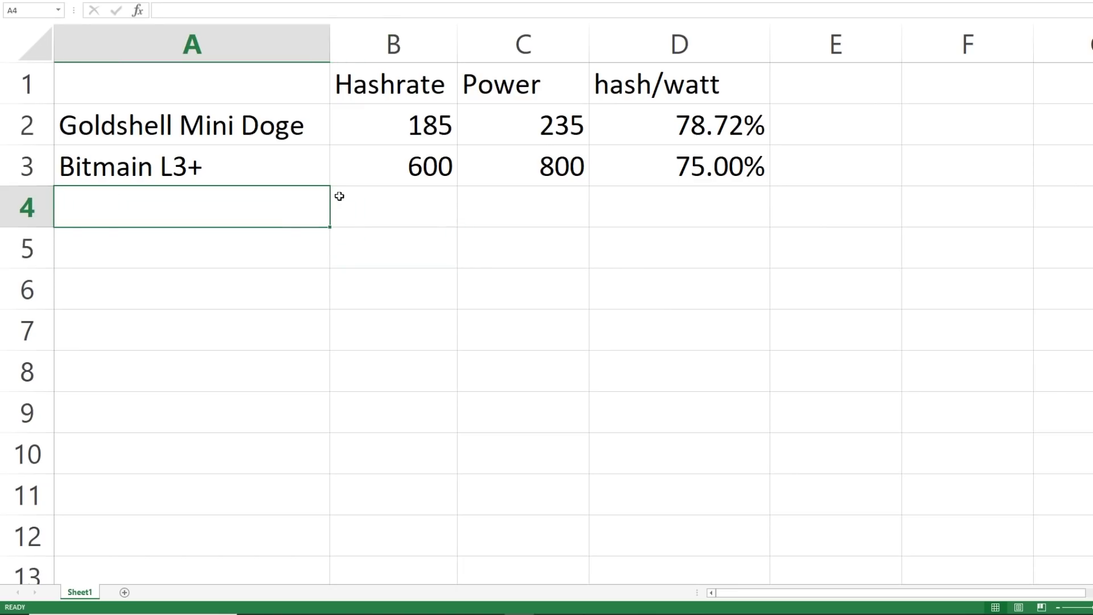
pyautogui.click(226, 138)
pyautogui.click(205, 171)
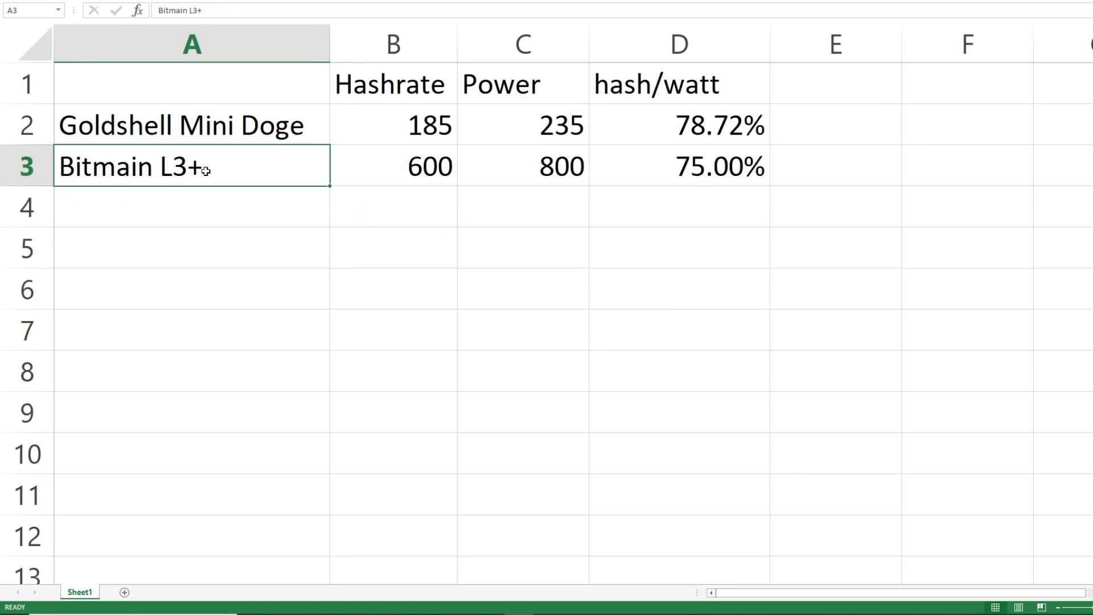
pyautogui.click(706, 142)
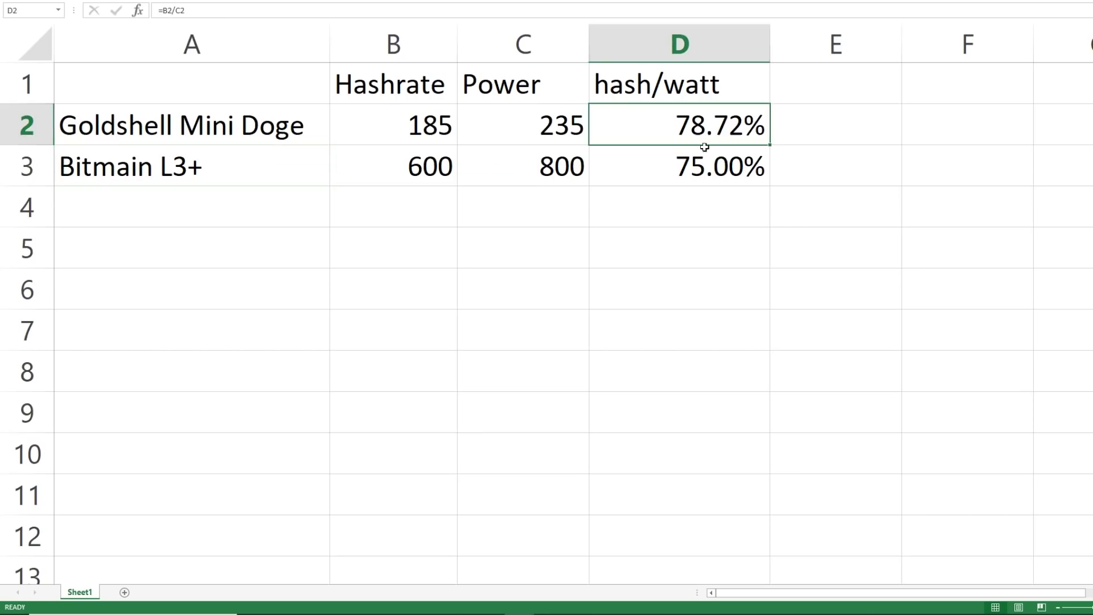
pyautogui.click(196, 168)
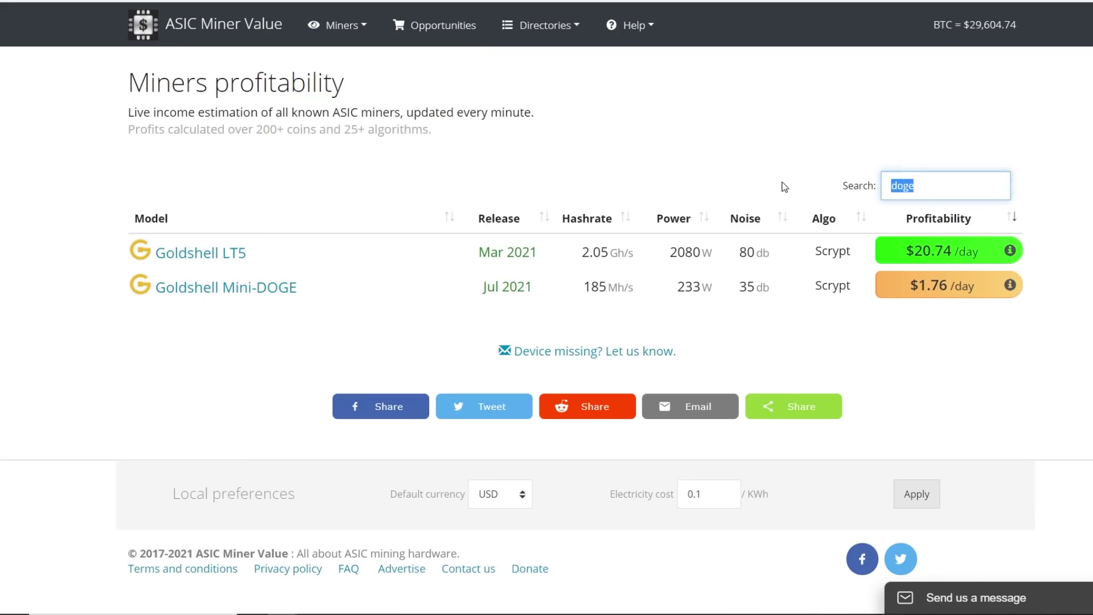
# Filter by 'l3' to see L3+ profits up to $5.35/day, then restore the 'doge' search
pyautogui.write('l3')
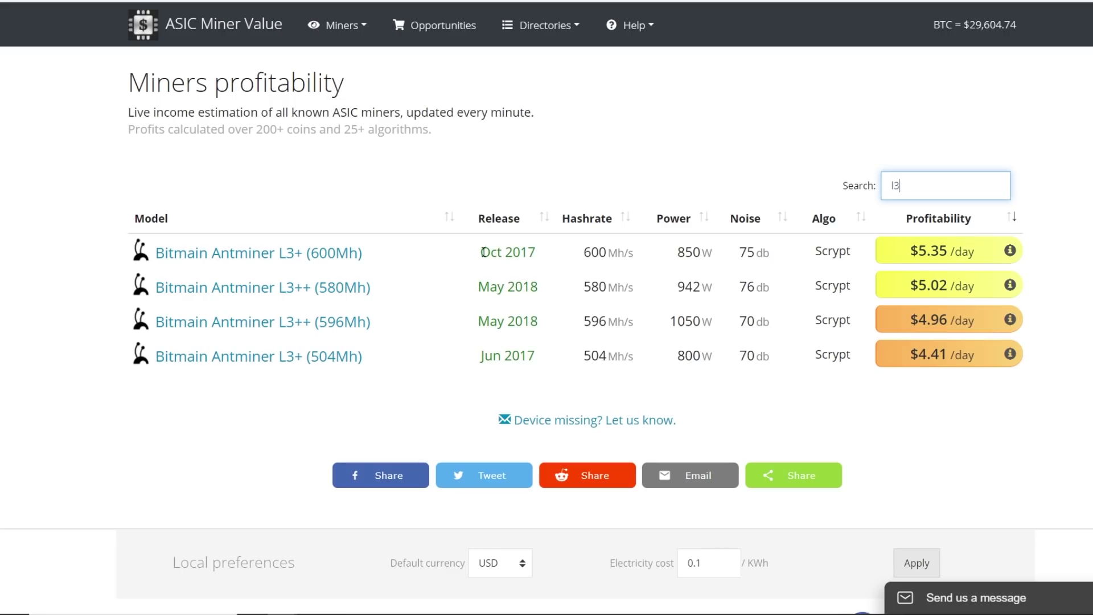
pyautogui.moveTo(535, 253); pyautogui.dragTo(482, 251)
pyautogui.doubleClick(929, 188)
pyautogui.write('doge')
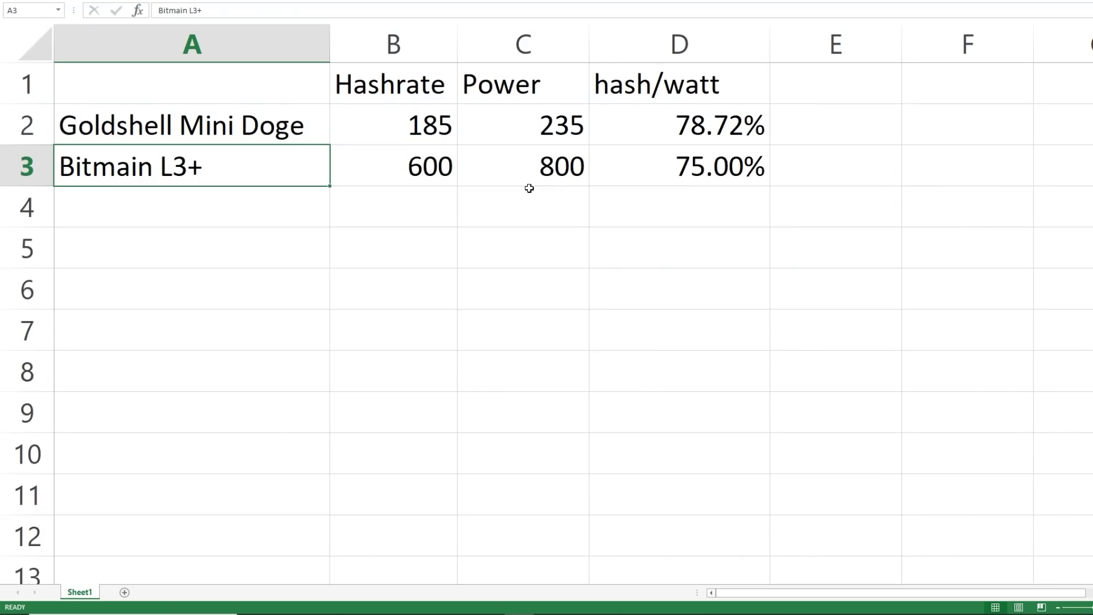
# Check the =B2/C2 hash/watt formula against the Mini Doge's 185 hashrate and 235 power
pyautogui.click(731, 138)
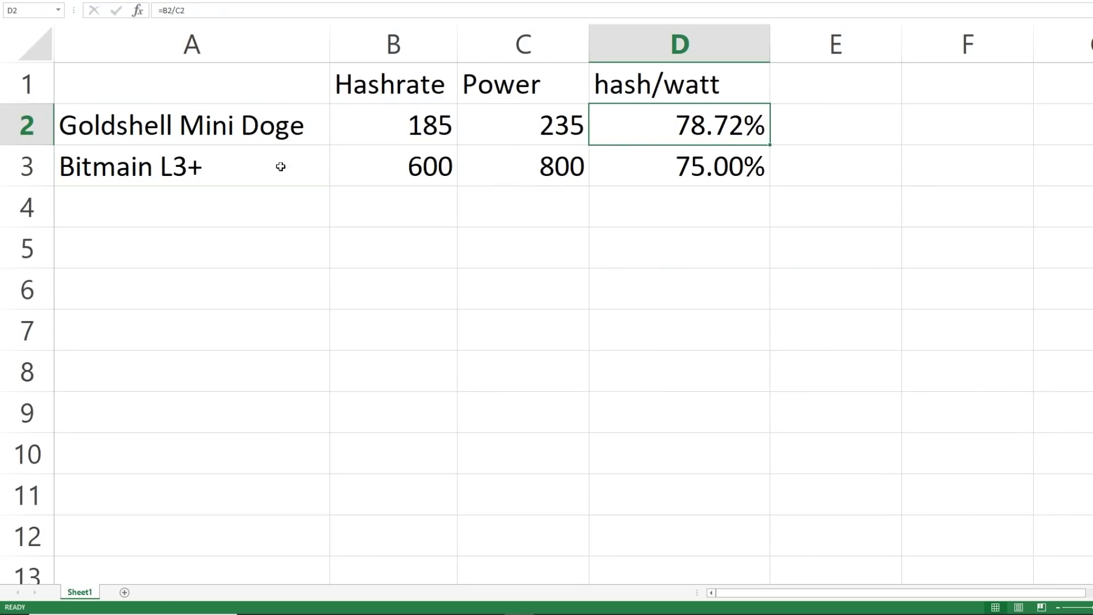
pyautogui.click(257, 138)
pyautogui.click(271, 168)
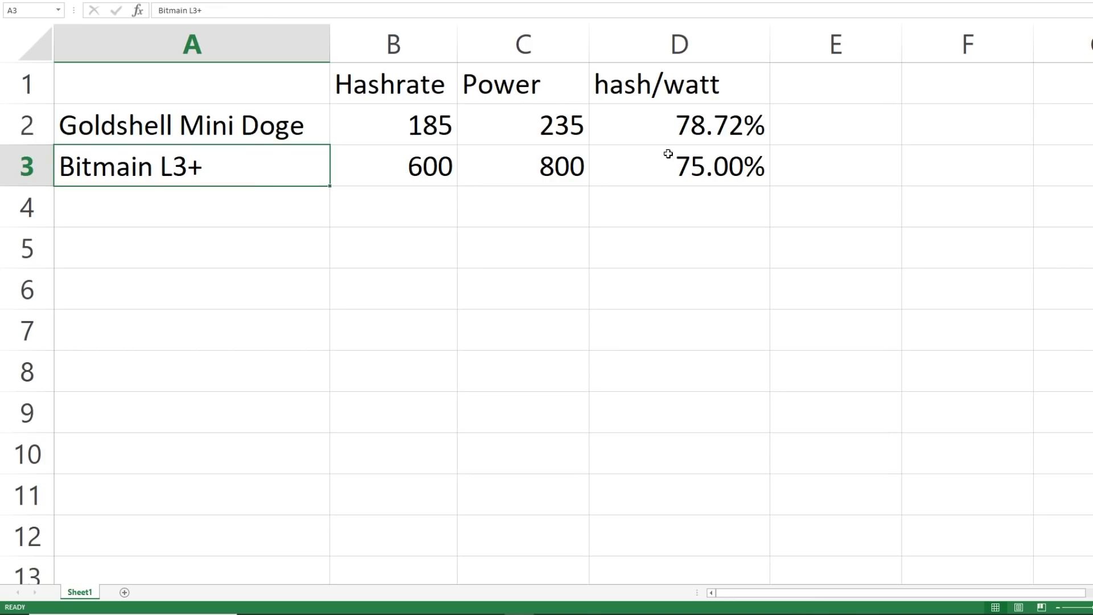
pyautogui.click(718, 135)
pyautogui.moveTo(399, 135); pyautogui.dragTo(517, 176)
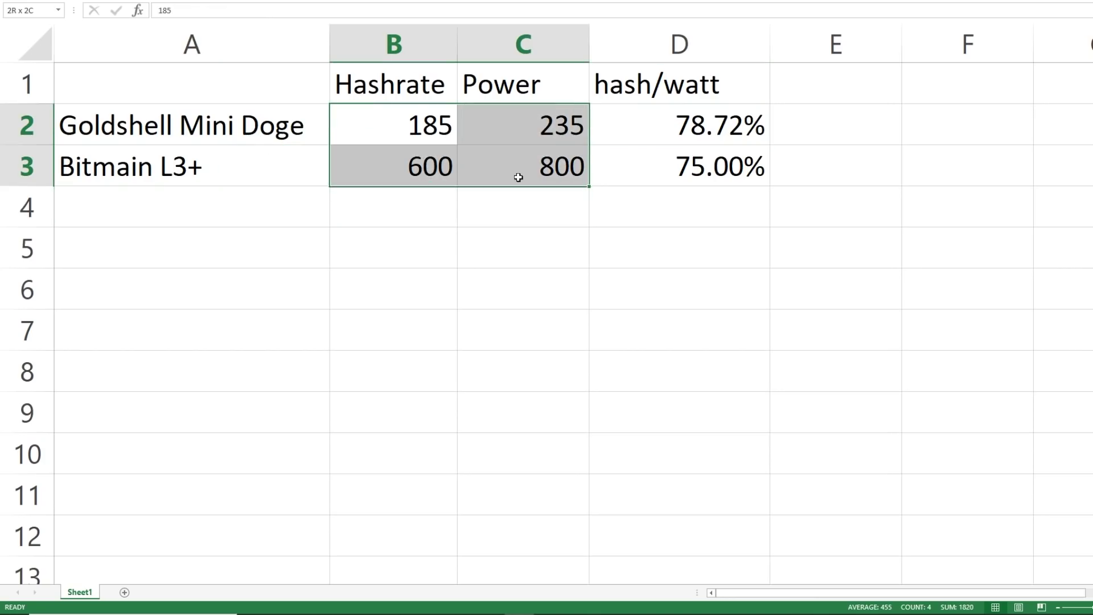
pyautogui.click(401, 142)
pyautogui.click(492, 133)
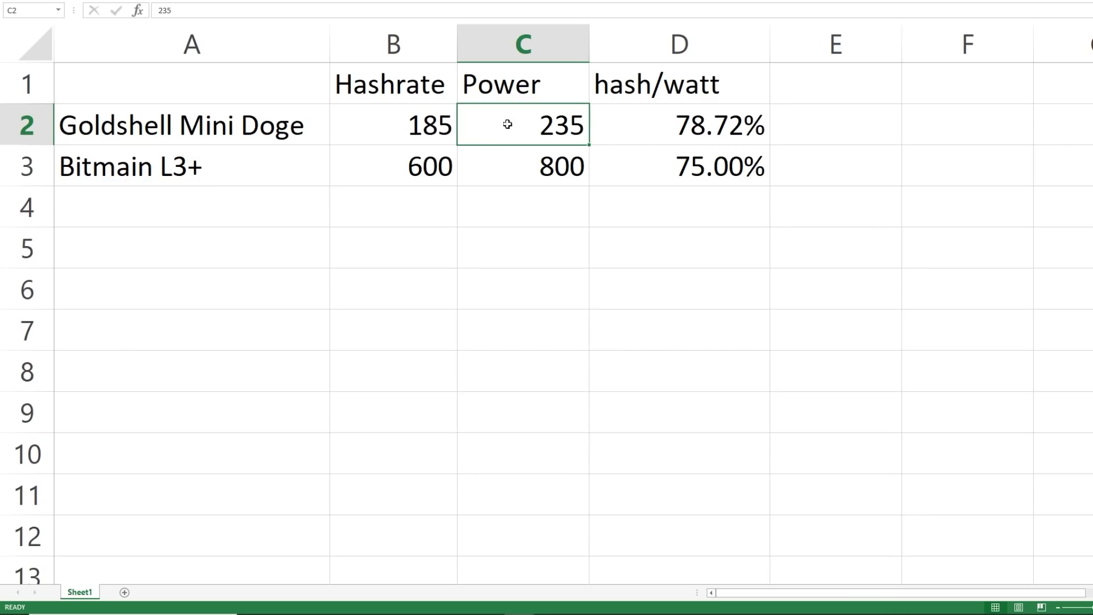
# Review both miners' hash-per-watt results, then return to the Miner Bros Mini Doge page
pyautogui.click(704, 112)
pyautogui.click(616, 92)
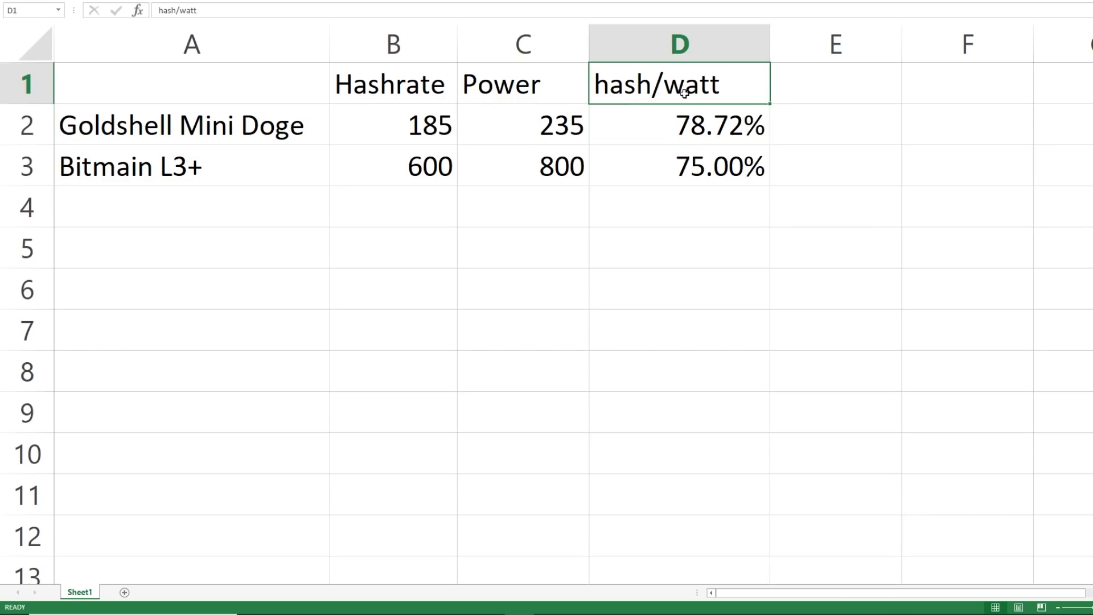
pyautogui.click(705, 142)
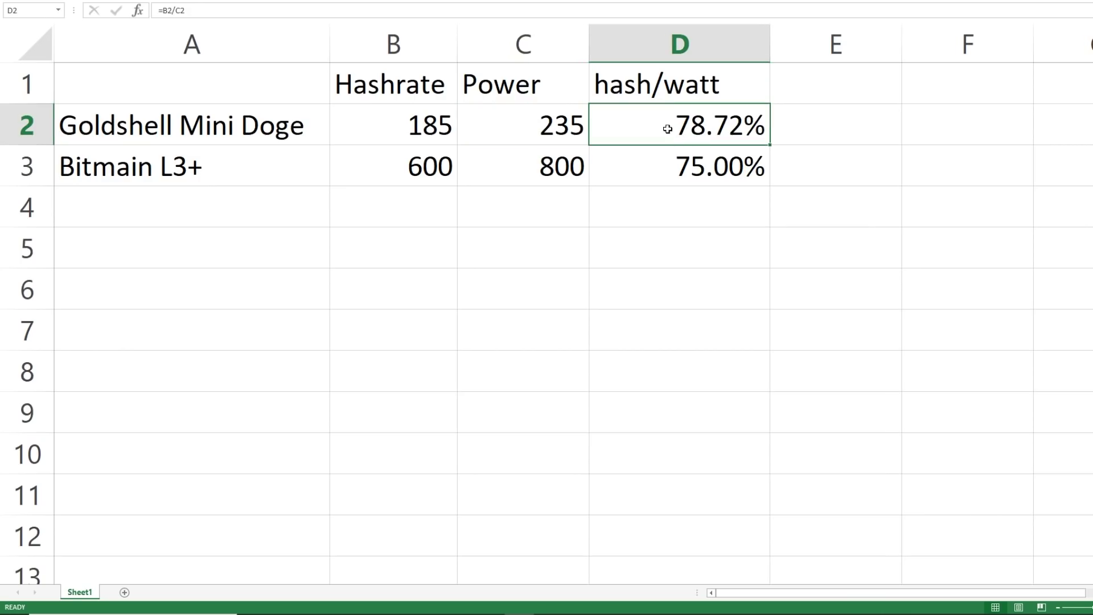
pyautogui.click(703, 170)
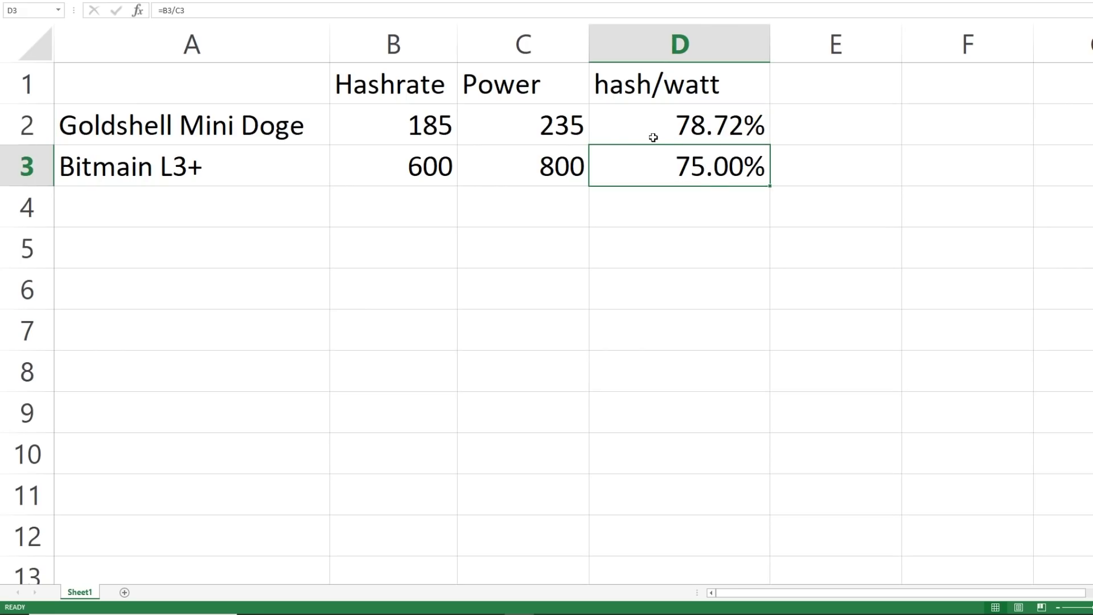
pyautogui.click(672, 132)
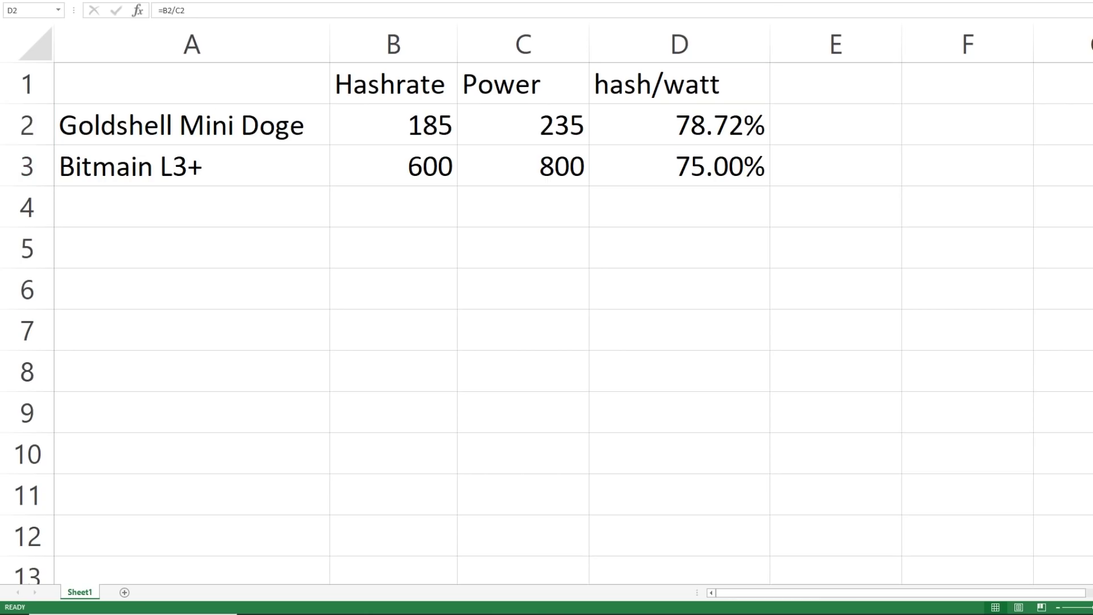
pyautogui.hotkey('alt', 'Tab')
pyautogui.hotkey('ctrl', 'Tab')
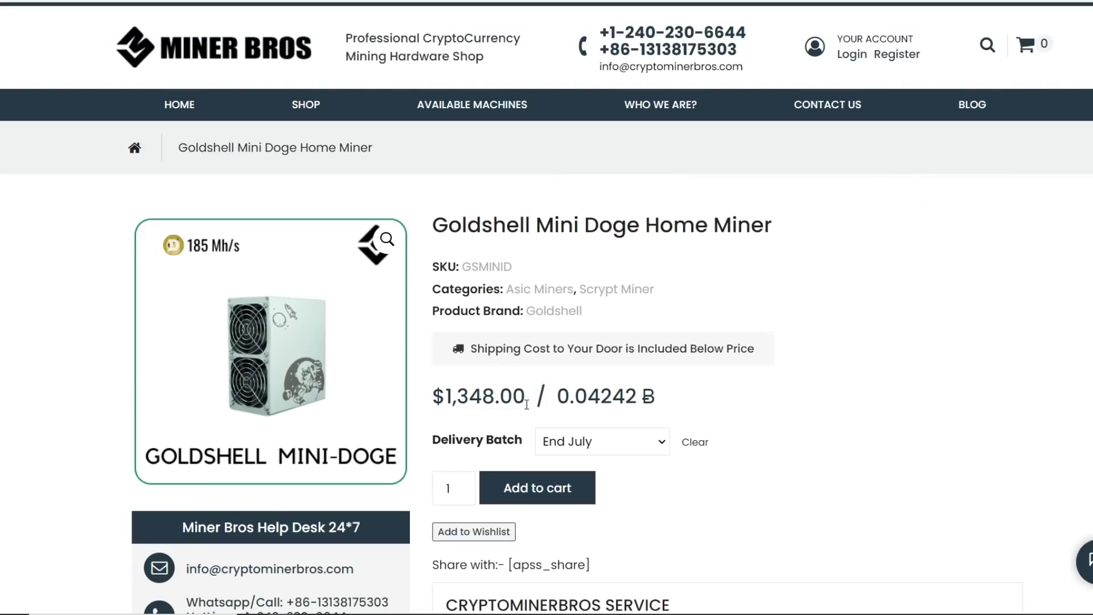
pyautogui.moveTo(527, 404); pyautogui.dragTo(433, 399)
pyautogui.click(781, 393)
pyautogui.hotkey('ctrl', 'Tab')
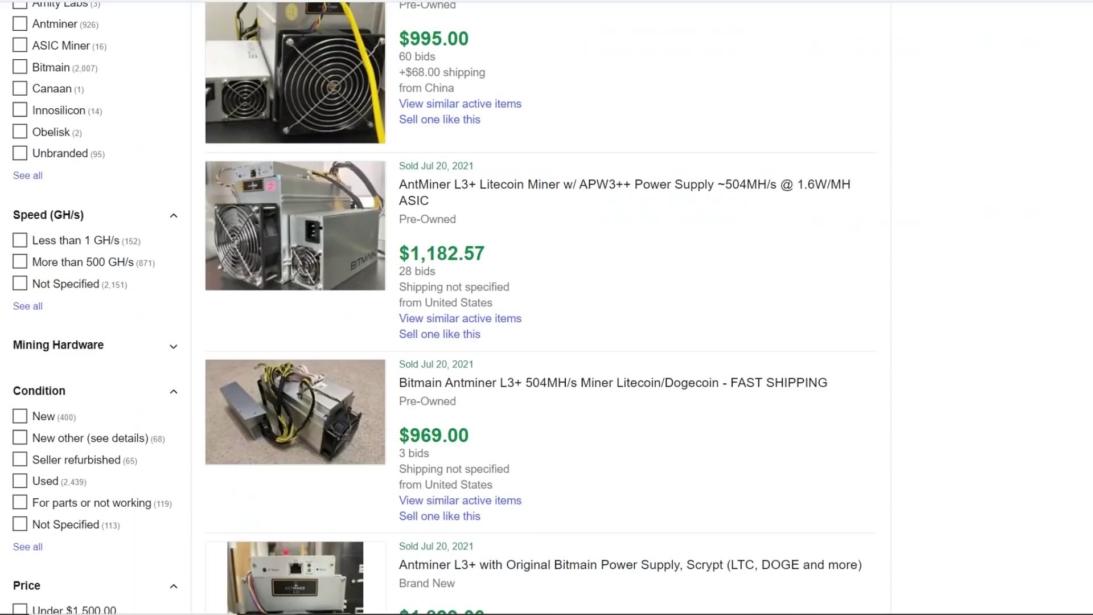
pyautogui.scroll(2, 551, 288)
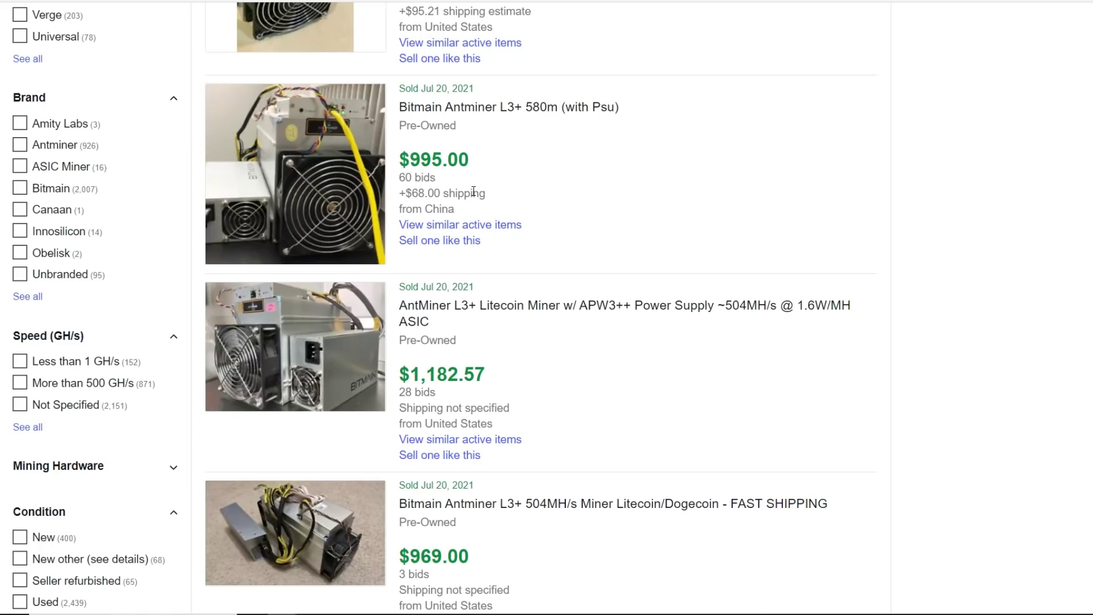
pyautogui.scroll(2, 473, 192)
pyautogui.hotkey('ctrl', 'shift', 'Tab')
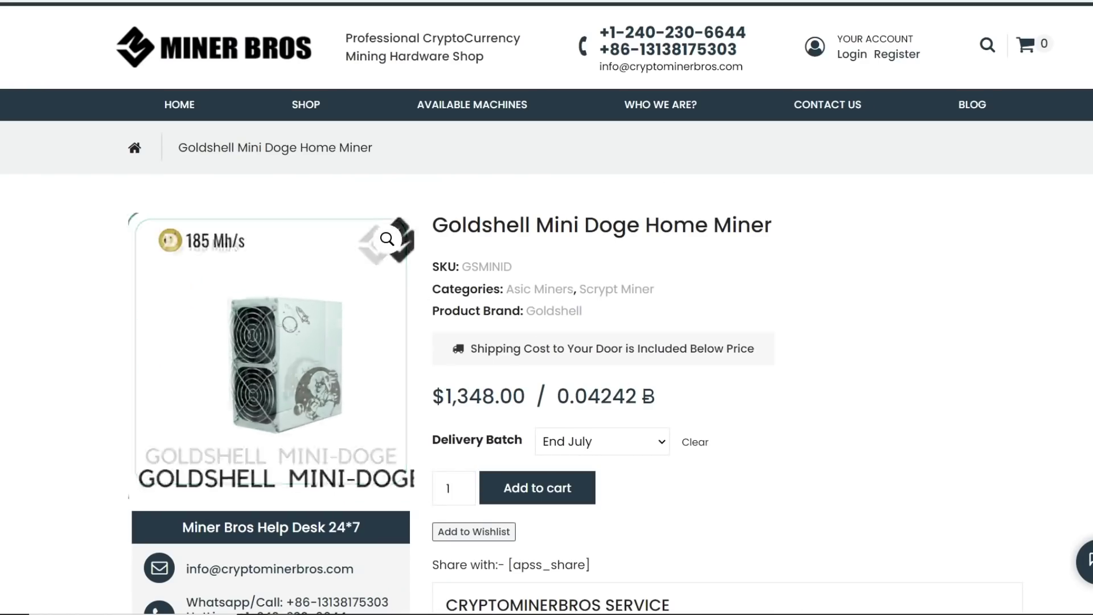
# Look over the A2:D3 two-miner table in Excel, then return to ASIC Miner Value's doge list
pyautogui.hotkey('alt', 'Tab')
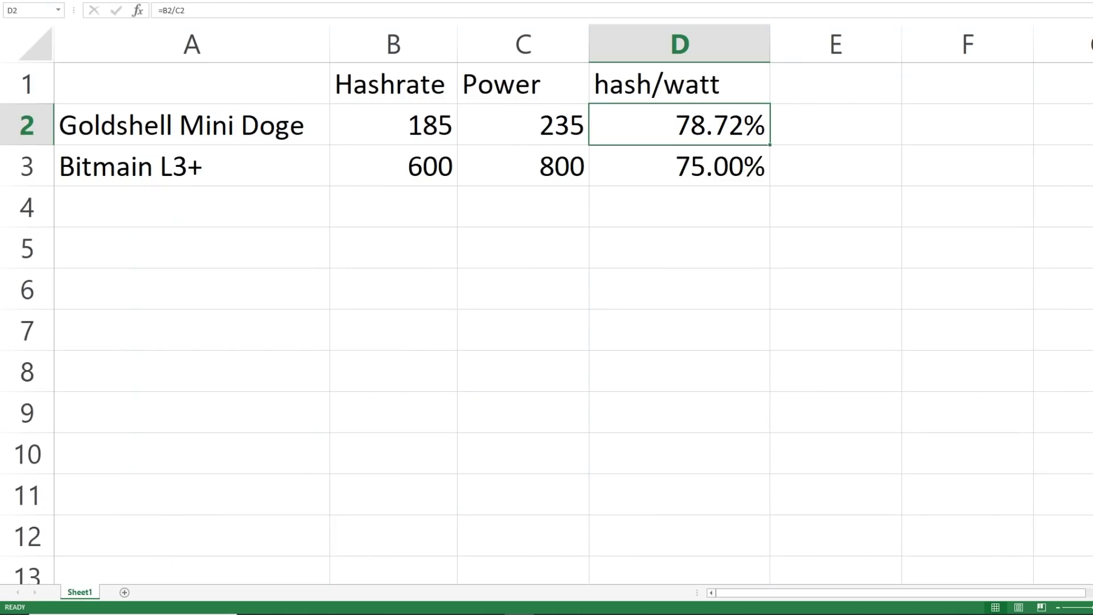
pyautogui.moveTo(750, 171); pyautogui.dragTo(180, 119)
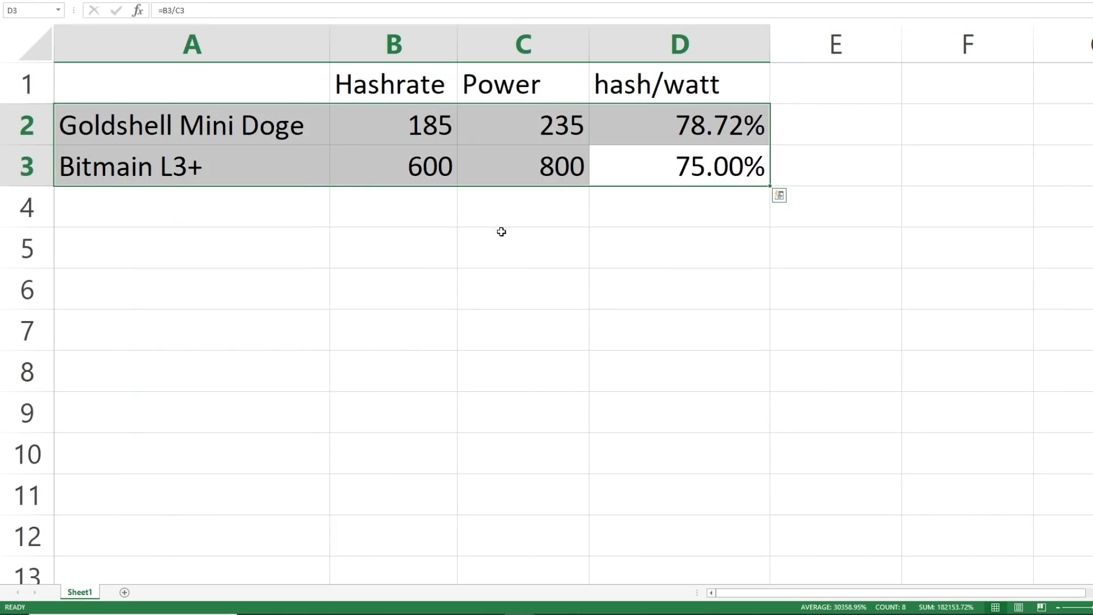
pyautogui.click(613, 272)
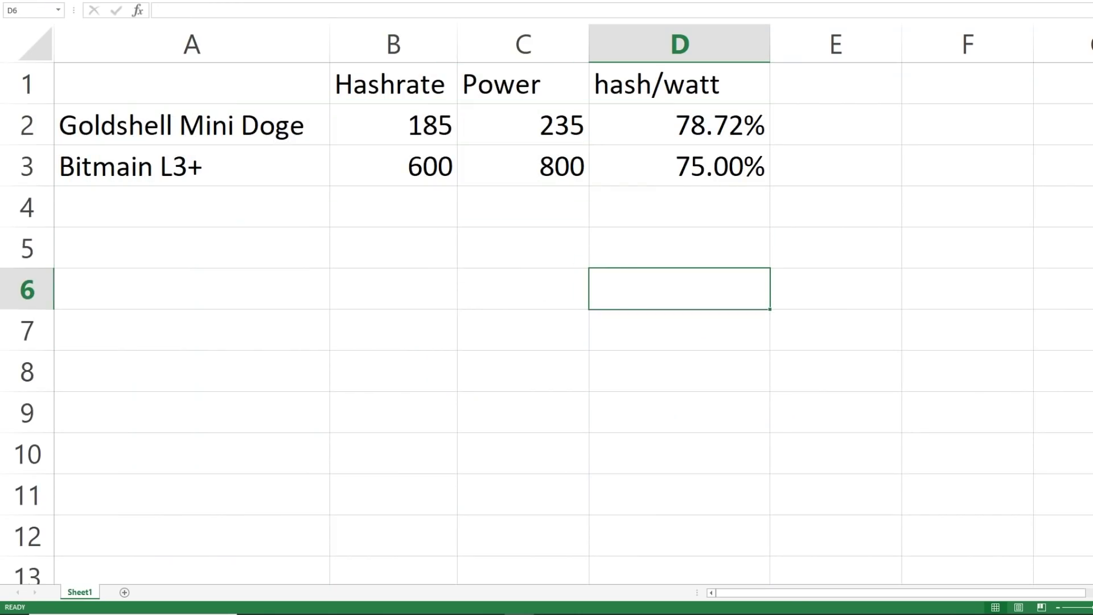
pyautogui.hotkey('alt', 'Tab')
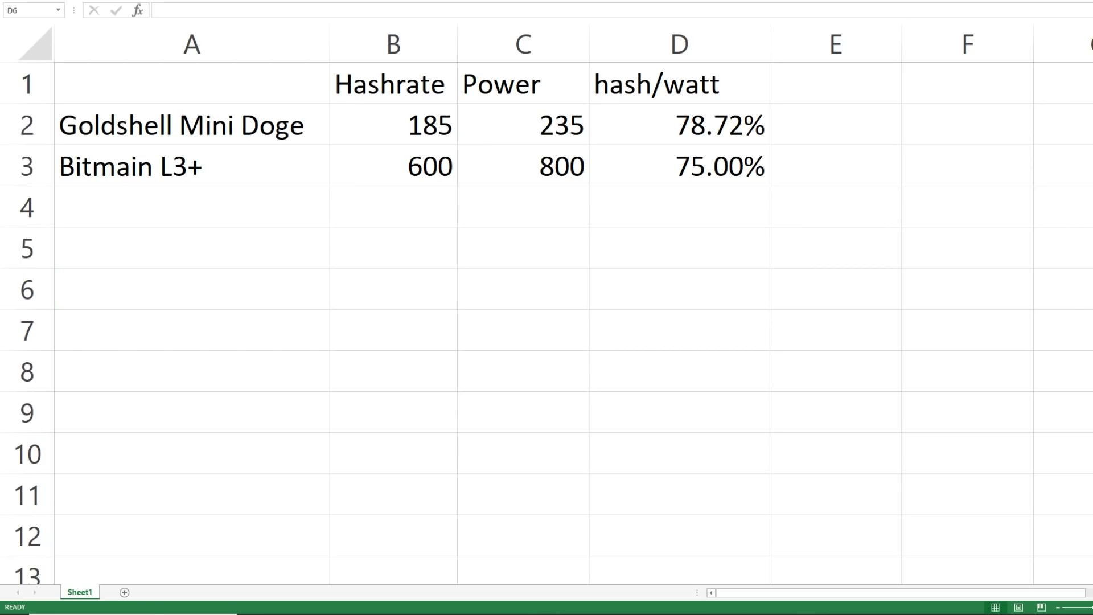
pyautogui.hotkey('ctrl', 'Tab')
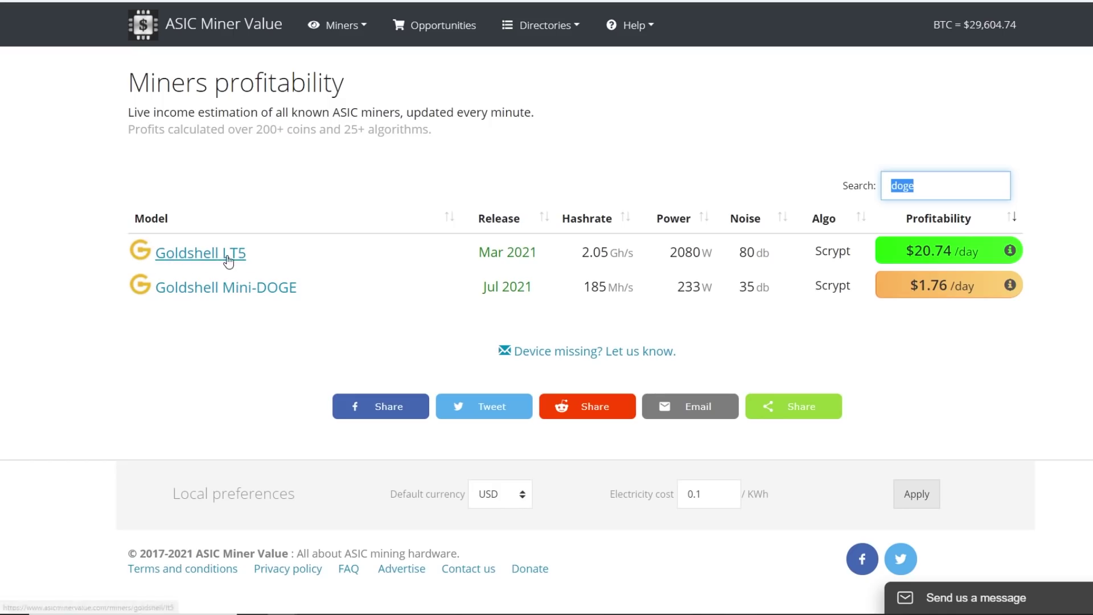
# Delete the 'doge' search term so all miners appear, led by Antminer E9 at $143.46/day
pyautogui.moveTo(481, 253); pyautogui.dragTo(1039, 254)
pyautogui.click(1051, 252)
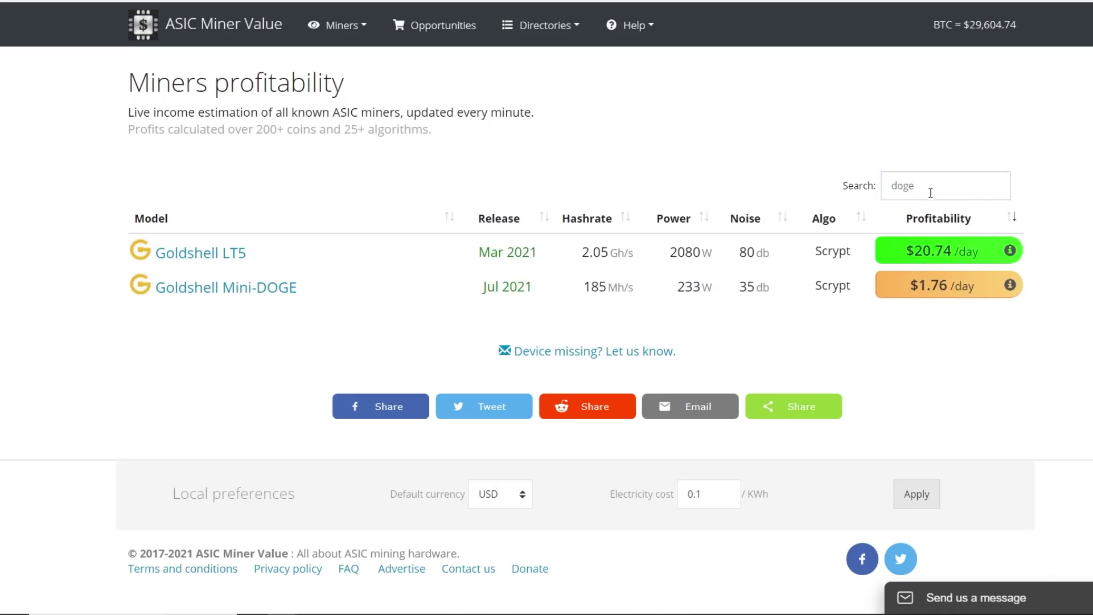
pyautogui.doubleClick(930, 187)
pyautogui.press('BackSpace')
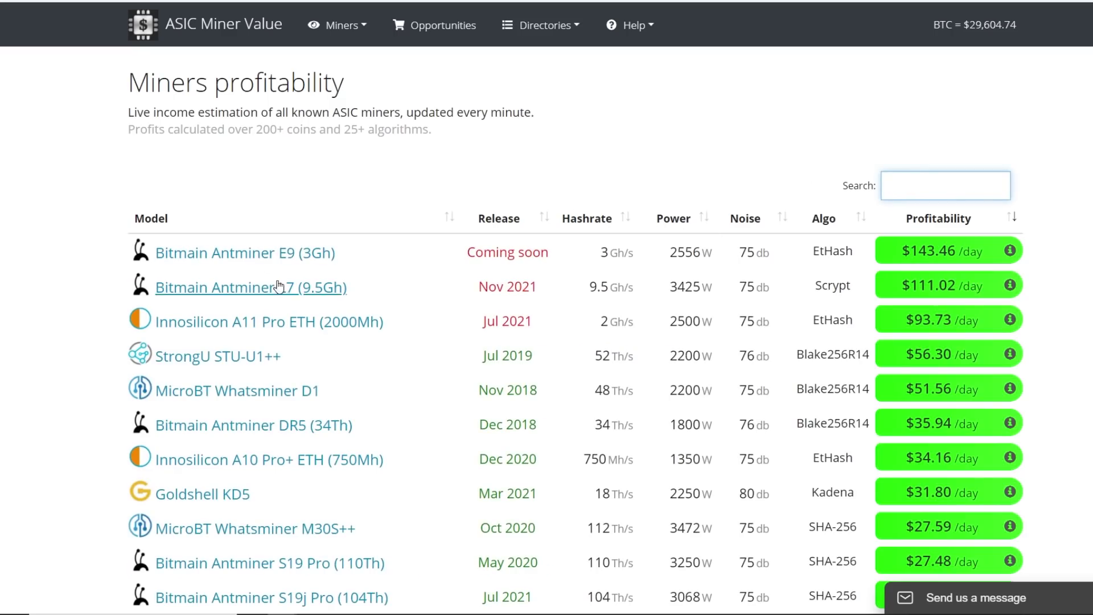
pyautogui.click(435, 176)
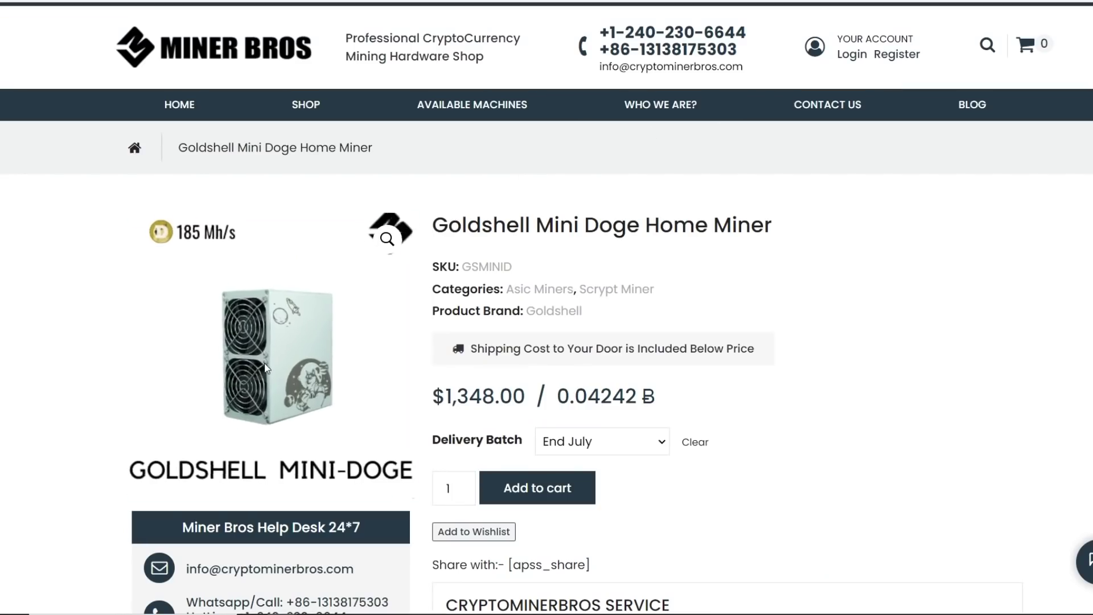
pyautogui.moveTo(783, 226); pyautogui.dragTo(427, 219)
pyautogui.click(466, 188)
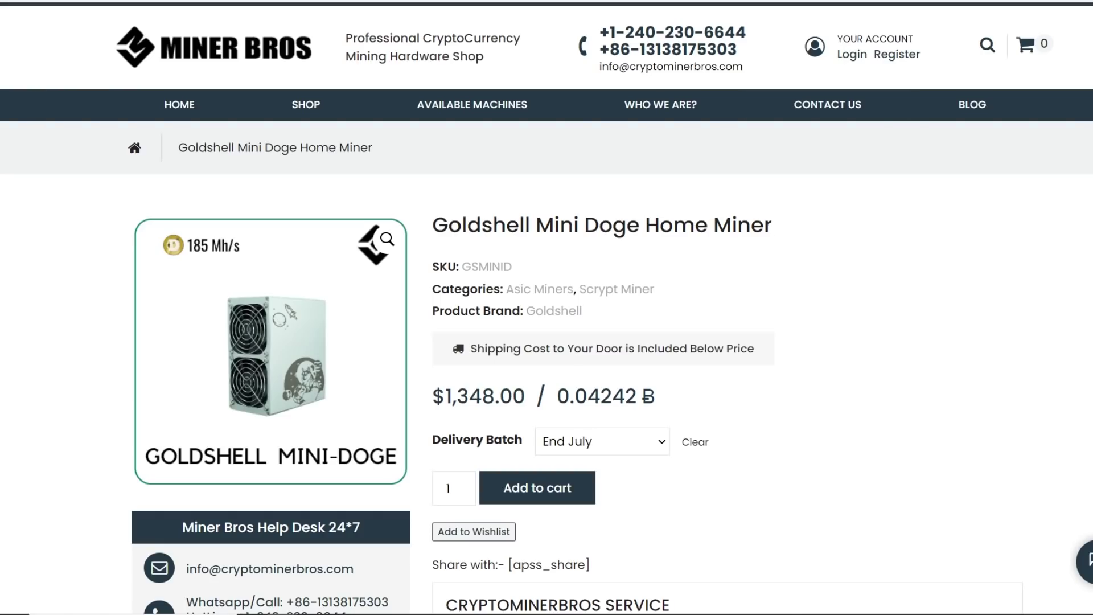
pyautogui.moveTo(524, 399); pyautogui.dragTo(432, 216)
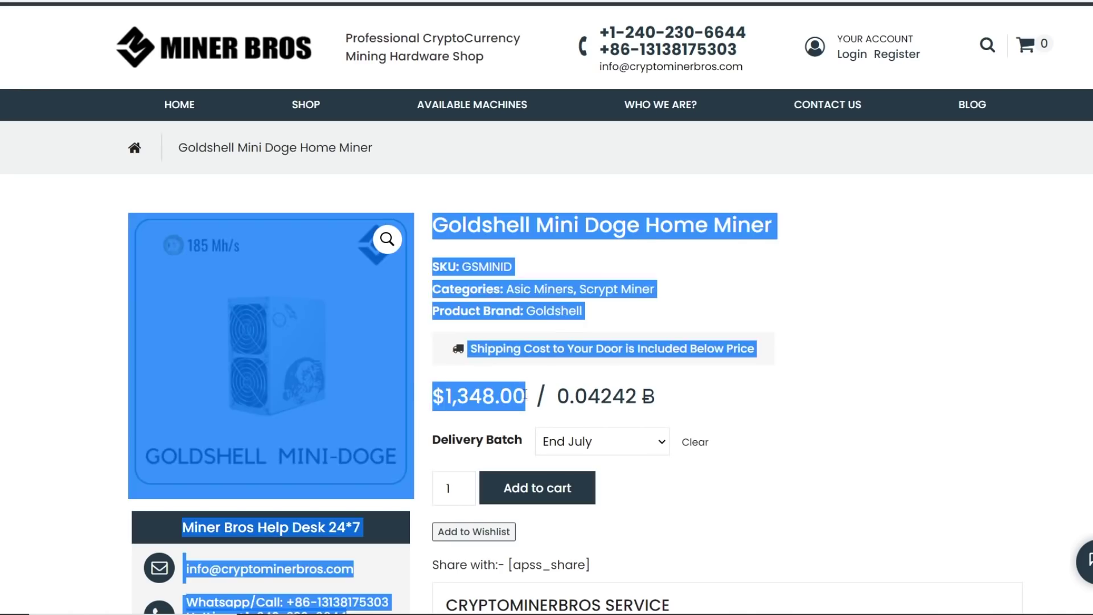
pyautogui.click(722, 395)
pyautogui.moveTo(514, 397); pyautogui.dragTo(445, 397)
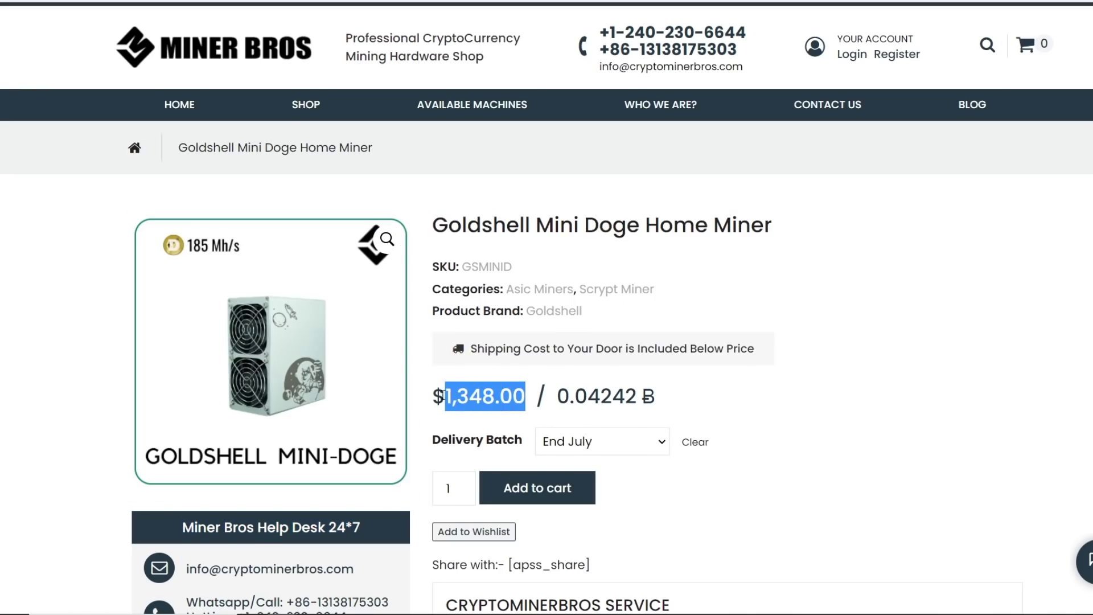
pyautogui.click(705, 377)
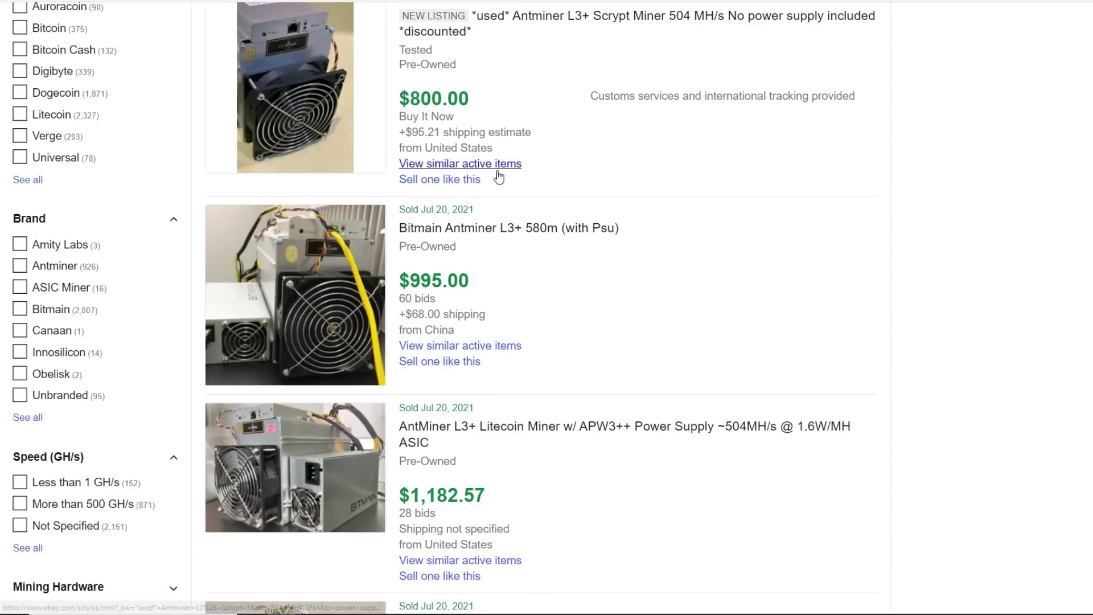
# Search eBay sold listings for RTX 3080 cards and scroll through their recent prices
pyautogui.scroll(13, 498, 177)
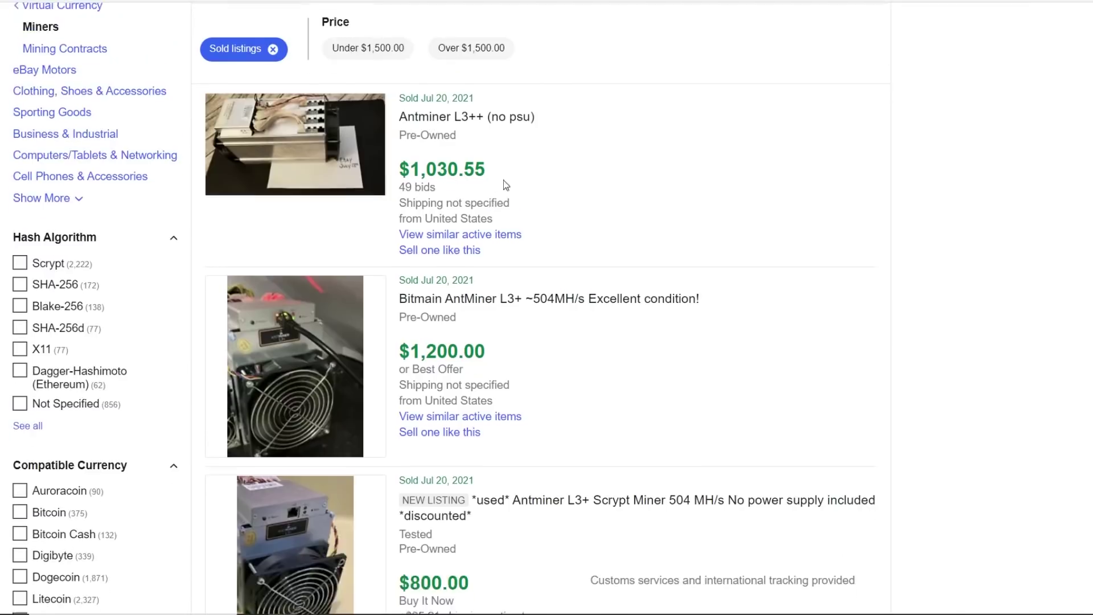
pyautogui.click(228, 57)
pyautogui.write('ltx 3080')
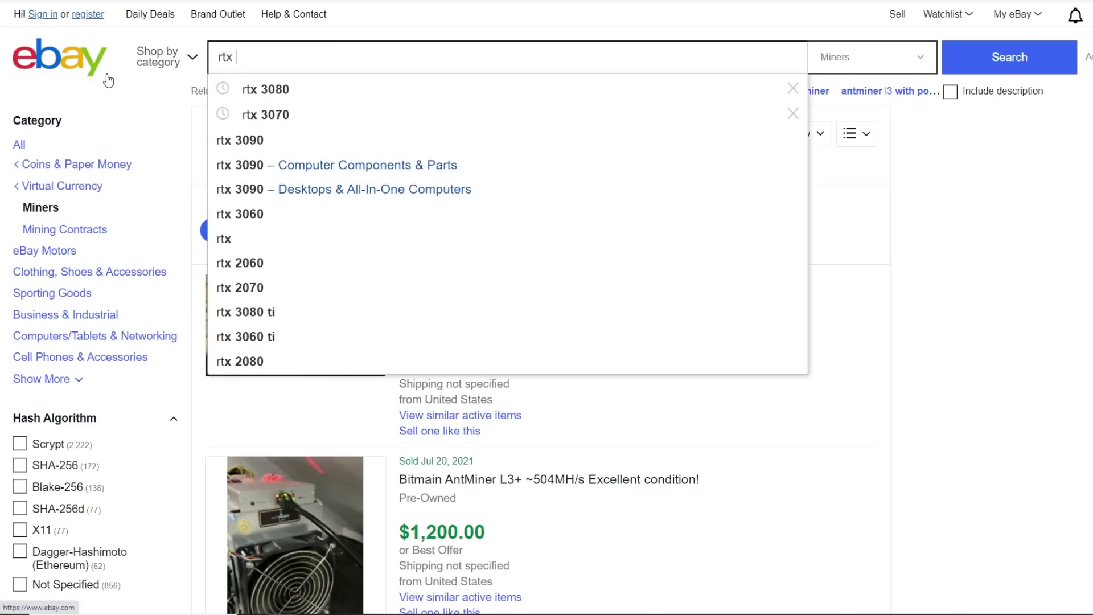
pyautogui.press('Return')
pyautogui.scroll(-5, 521, 342)
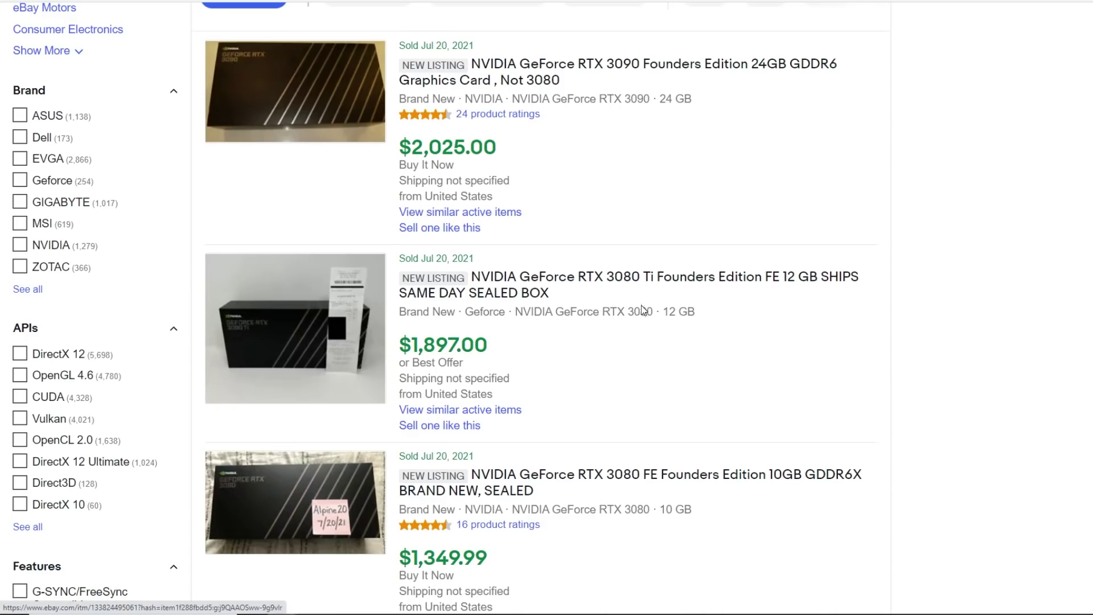
pyautogui.scroll(-1, 642, 311)
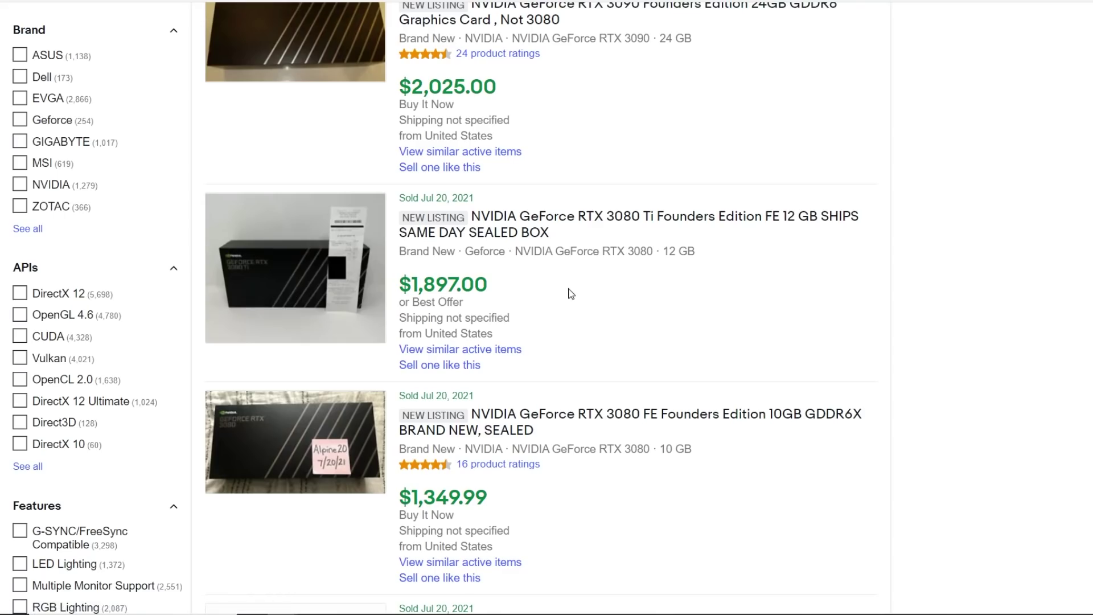
pyautogui.scroll(-7, 595, 295)
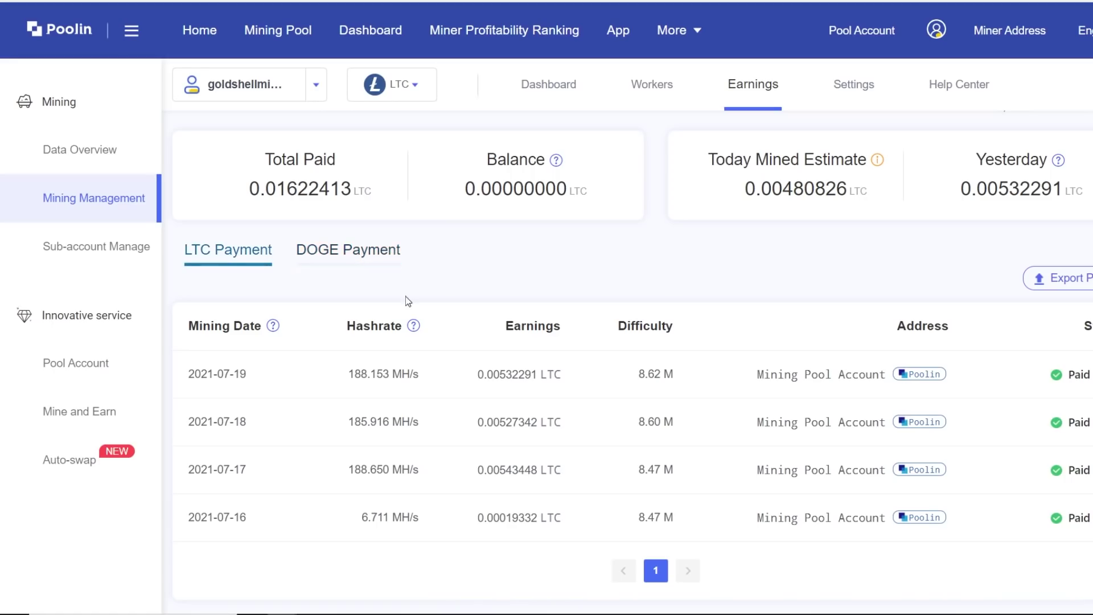
pyautogui.click(350, 262)
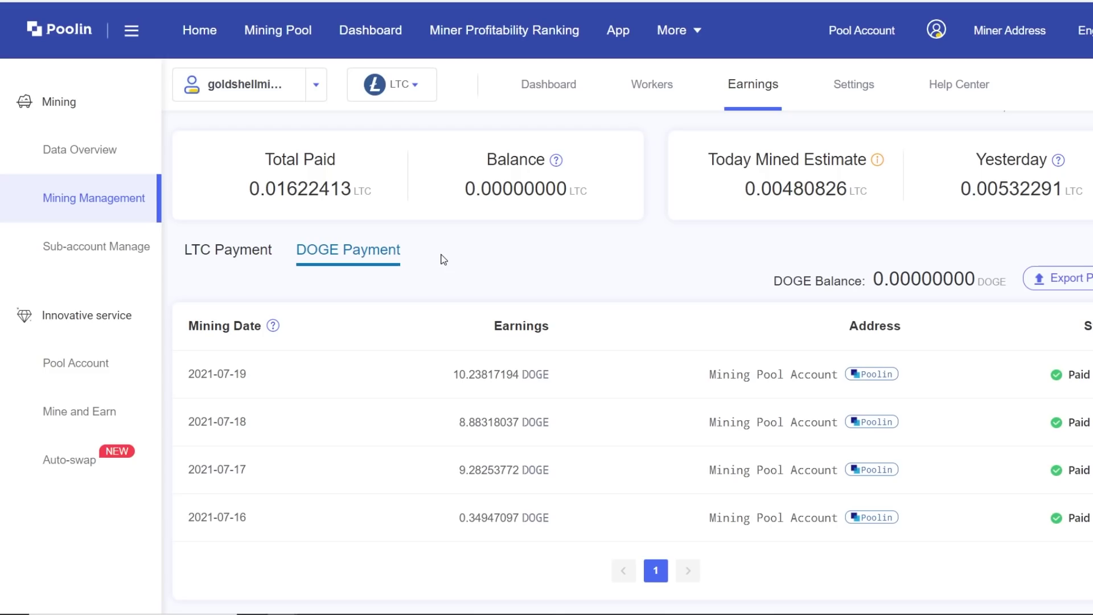
pyautogui.click(226, 252)
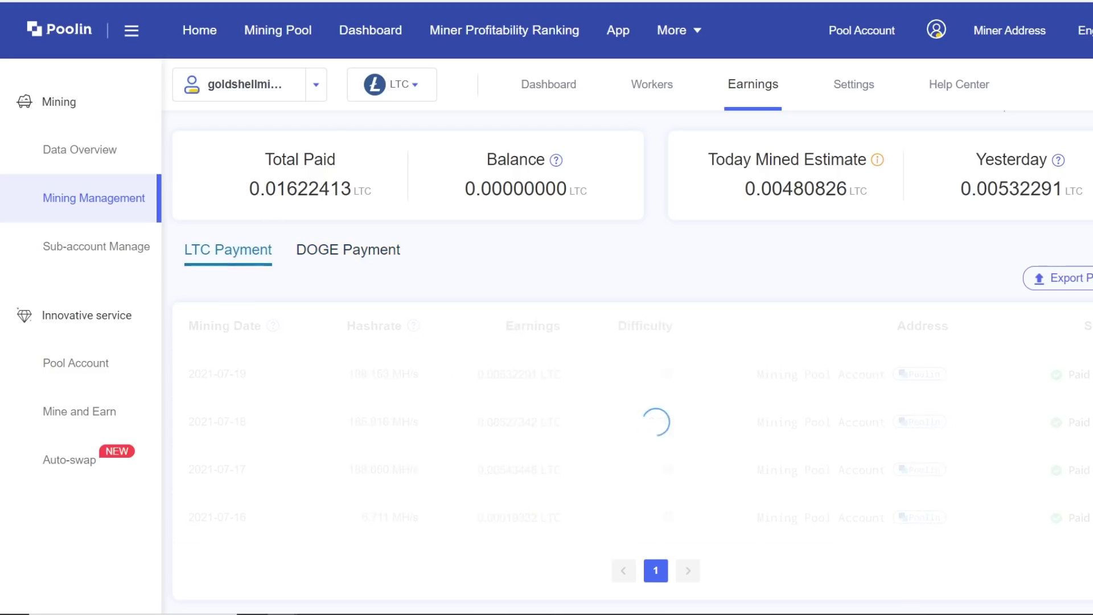